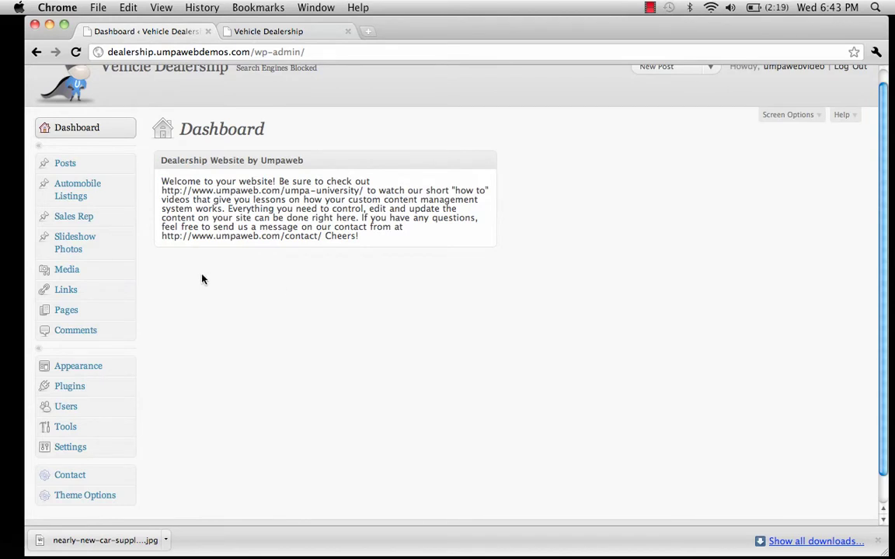
# Start a new automobile listing and add "200000+" as a new mileage option.
pyautogui.click(78, 190)
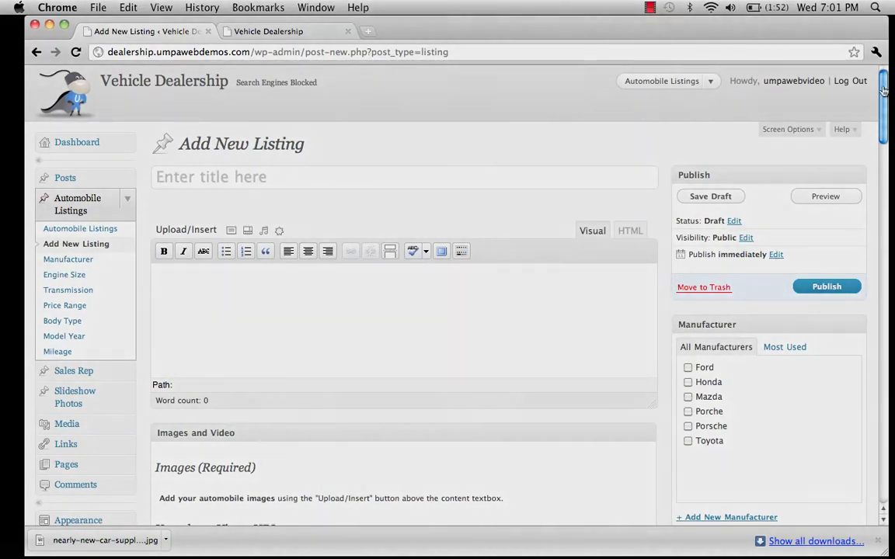
pyautogui.moveTo(883, 96); pyautogui.dragTo(891, 345)
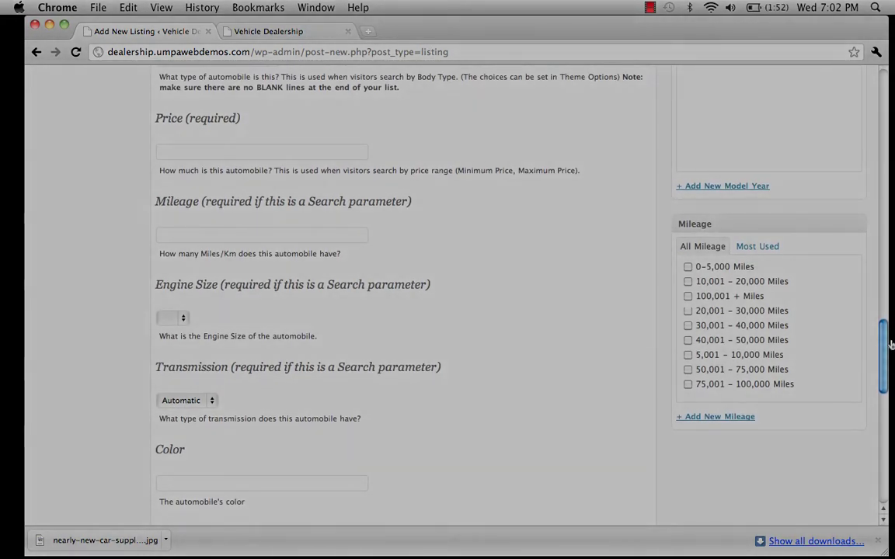
pyautogui.click(731, 418)
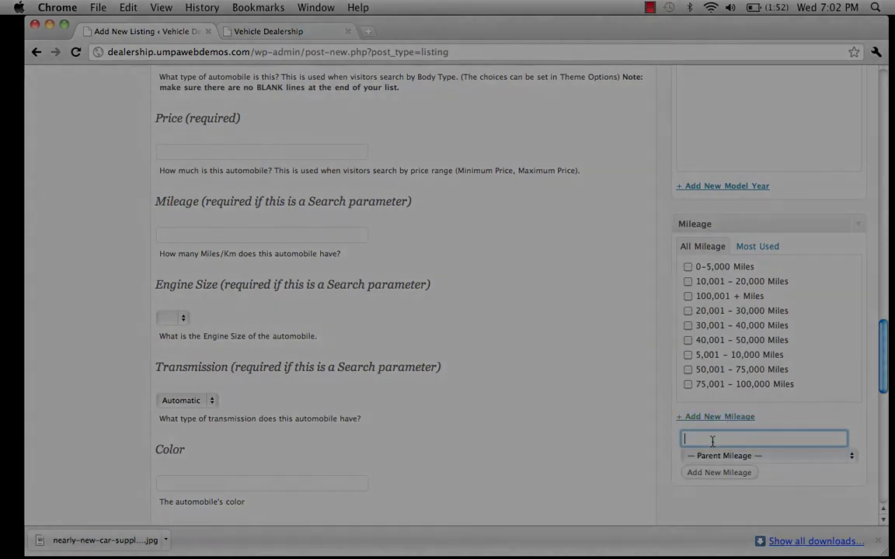
pyautogui.write('200000')
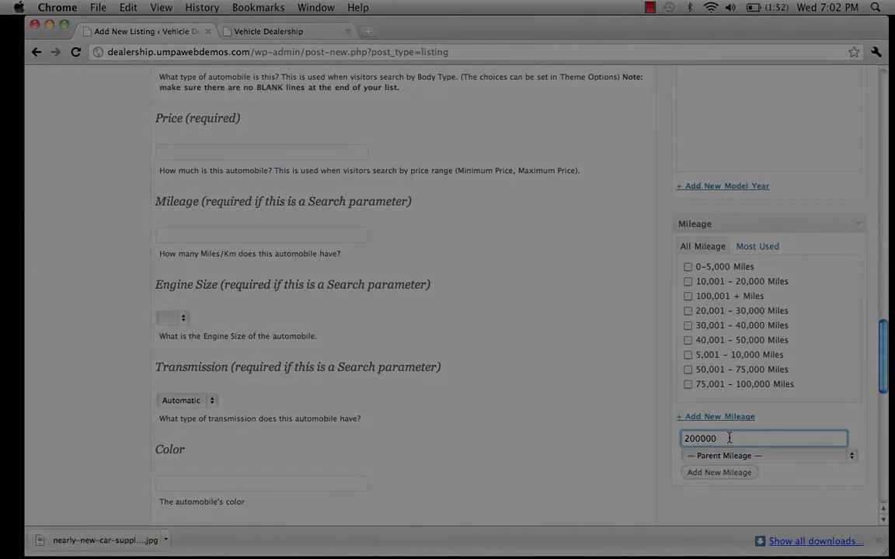
pyautogui.write('+')
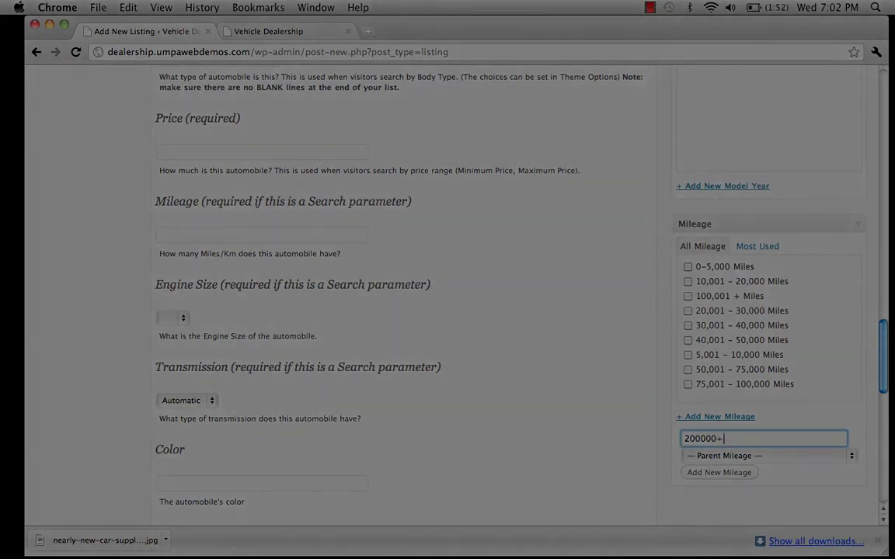
pyautogui.click(709, 475)
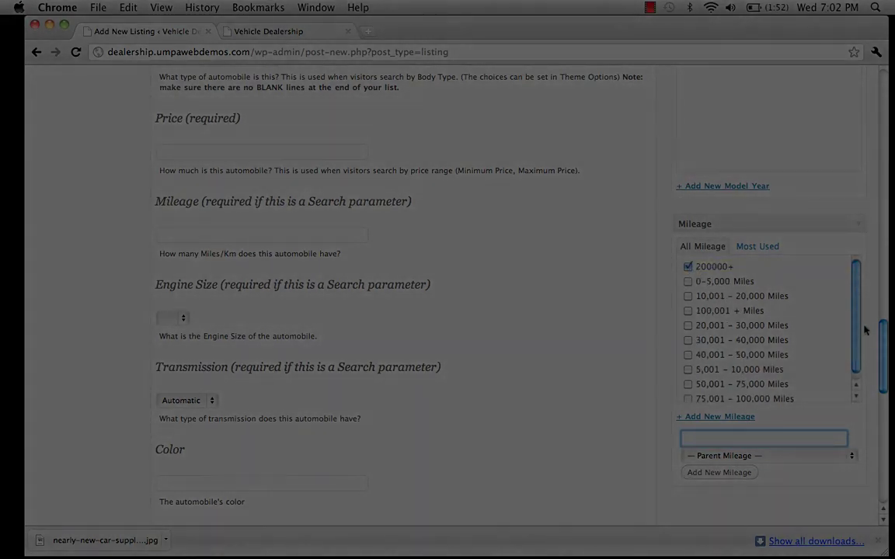
# View the dealership website's home page and its Browse By navigation.
pyautogui.moveTo(884, 340); pyautogui.dragTo(865, 101)
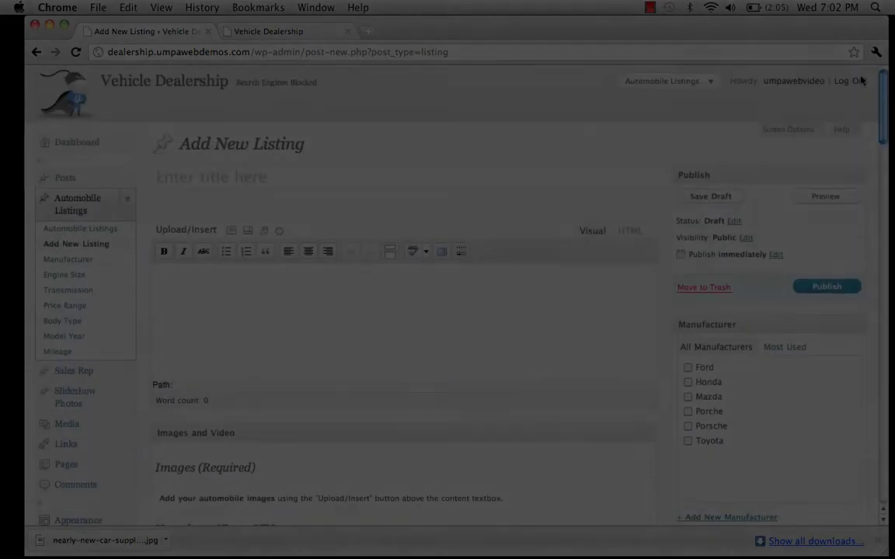
pyautogui.click(264, 32)
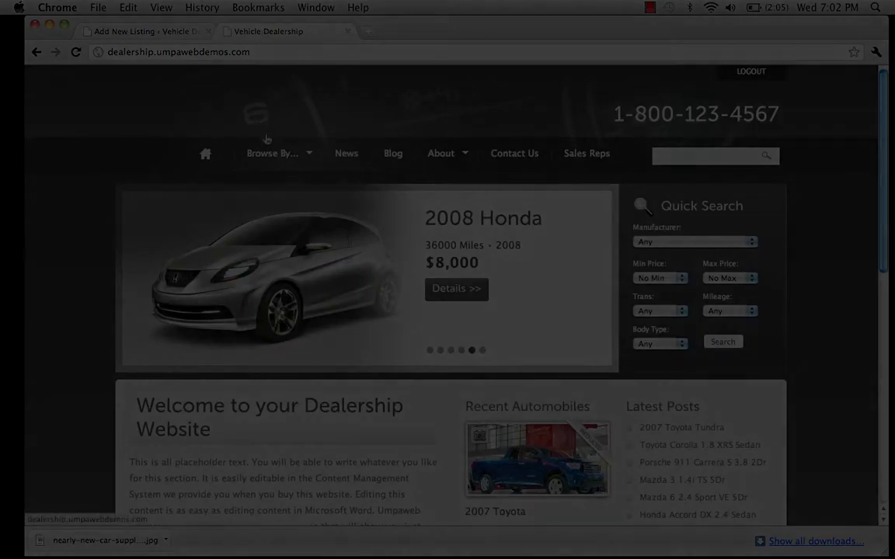
pyautogui.moveTo(272, 153)
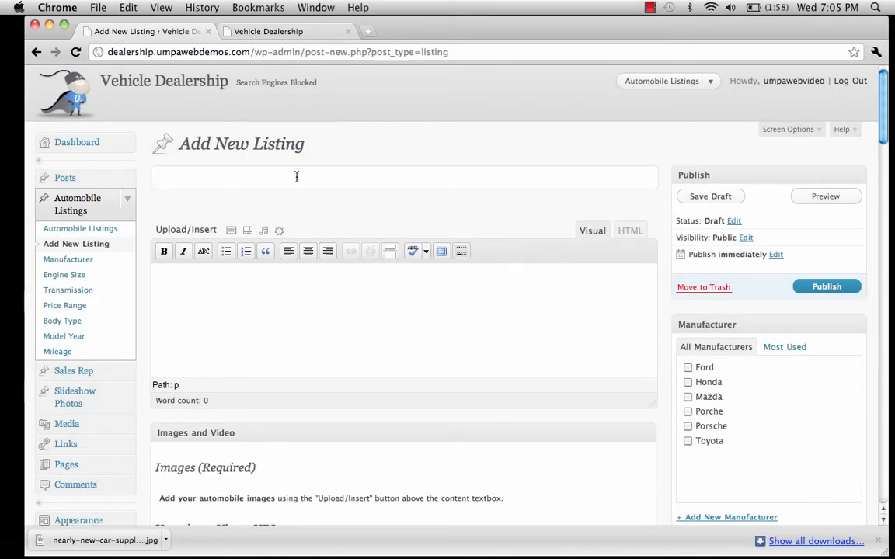
# Examine the new listing's description area, YouTube or Vimeo URL field and video thumbnail section.
pyautogui.click(285, 294)
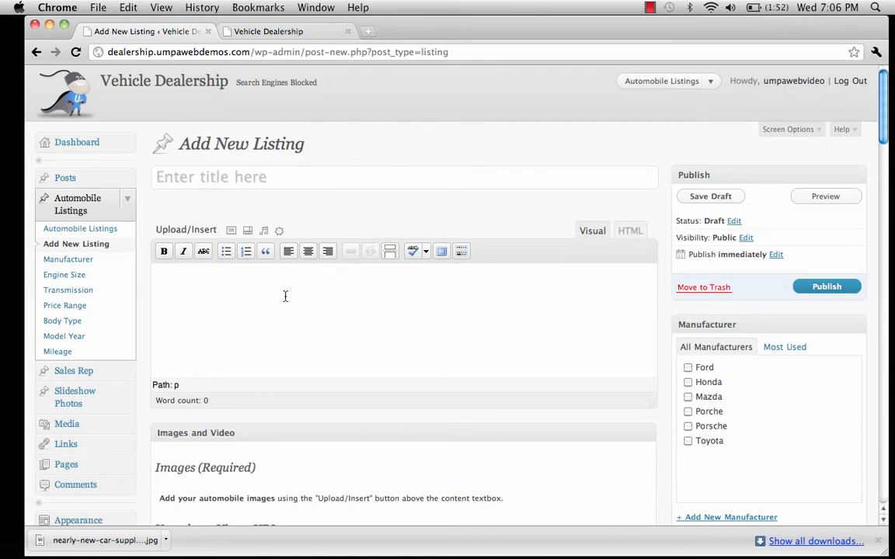
pyautogui.moveTo(884, 107); pyautogui.dragTo(884, 172)
pyautogui.click(390, 193)
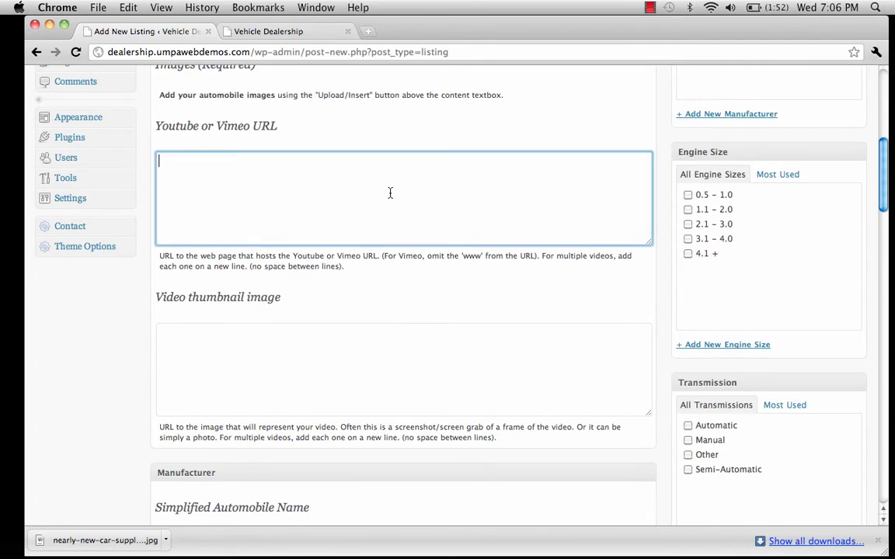
pyautogui.moveTo(886, 166); pyautogui.dragTo(889, 289)
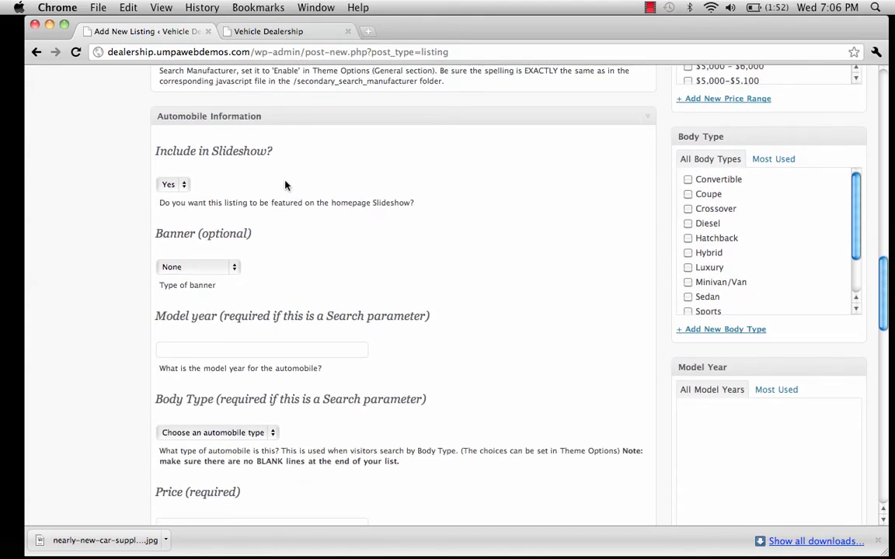
# Keep the listing's slideshow inclusion at Yes and compare it with the slideshow on the website's home page.
pyautogui.click(184, 185)
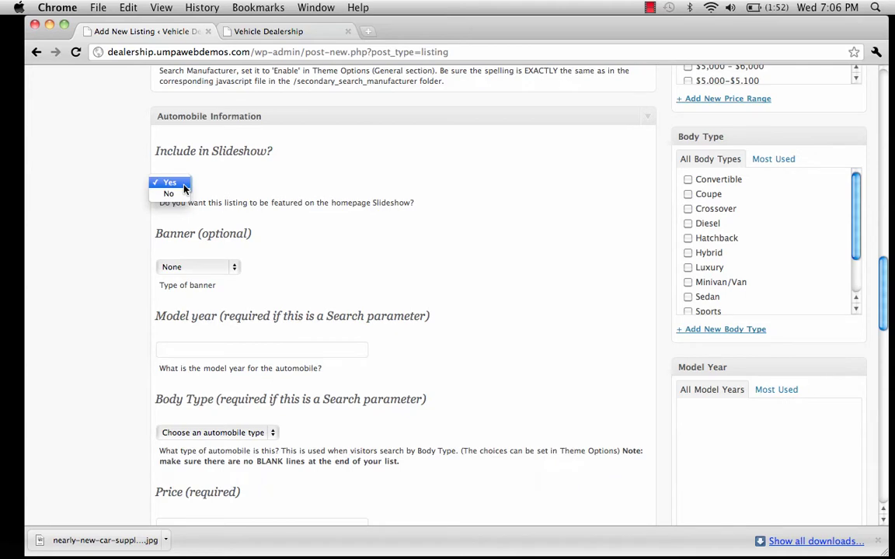
pyautogui.click(184, 187)
pyautogui.click(268, 31)
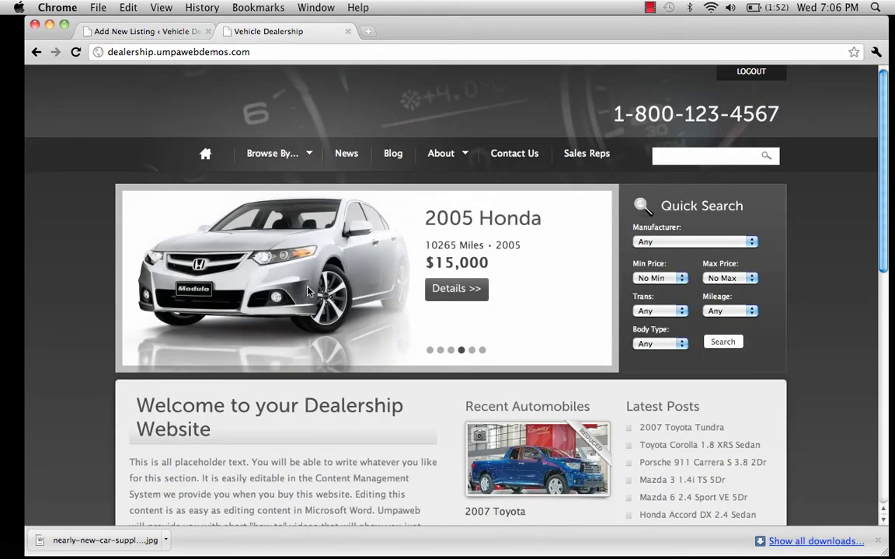
pyautogui.click(147, 31)
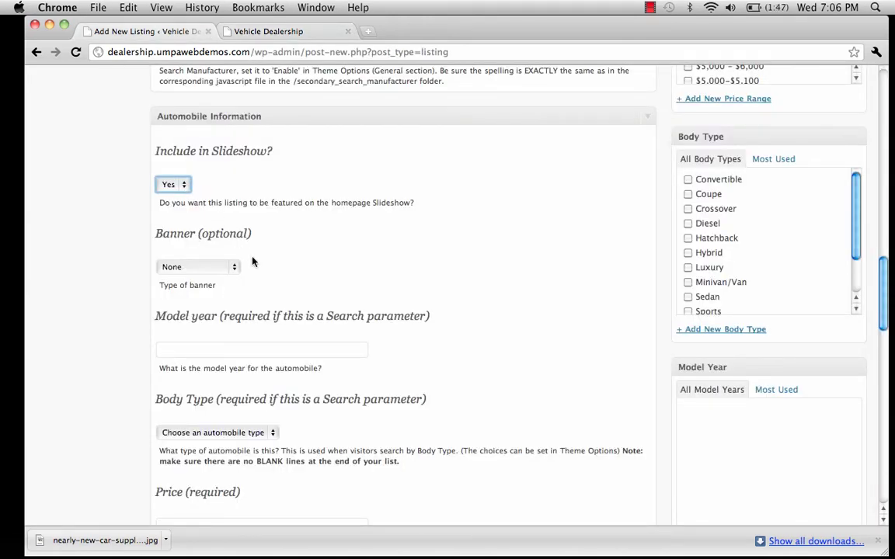
# Examine the banner choices and the remaining automobile information fields through Other Notable Information, keeping the banner at None.
pyautogui.click(233, 267)
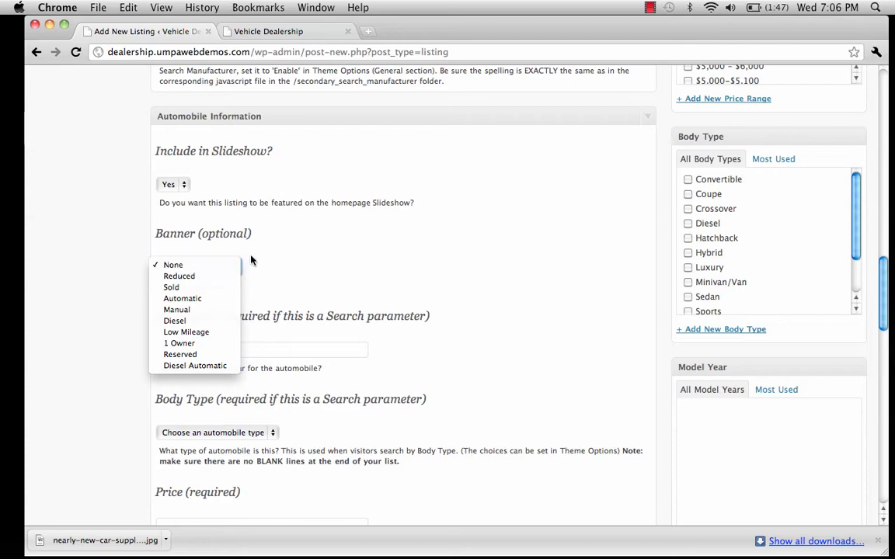
pyautogui.click(235, 264)
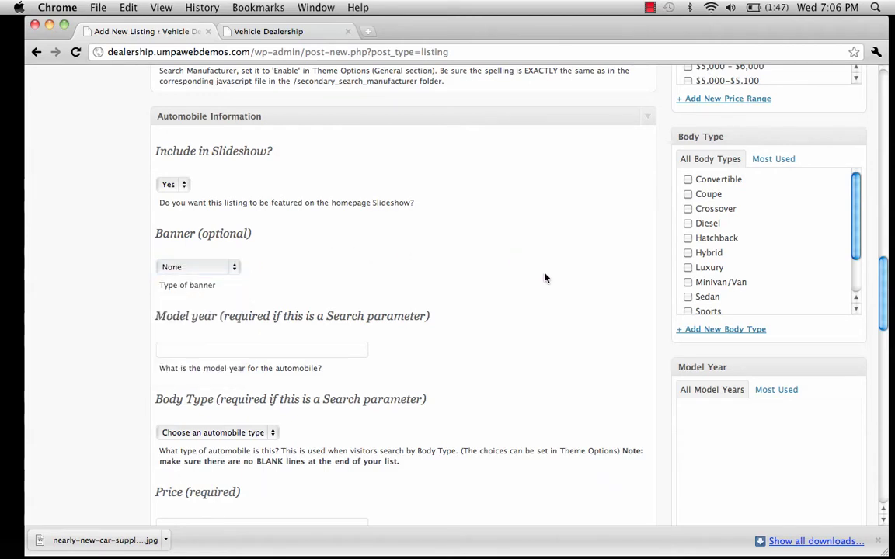
pyautogui.click(246, 349)
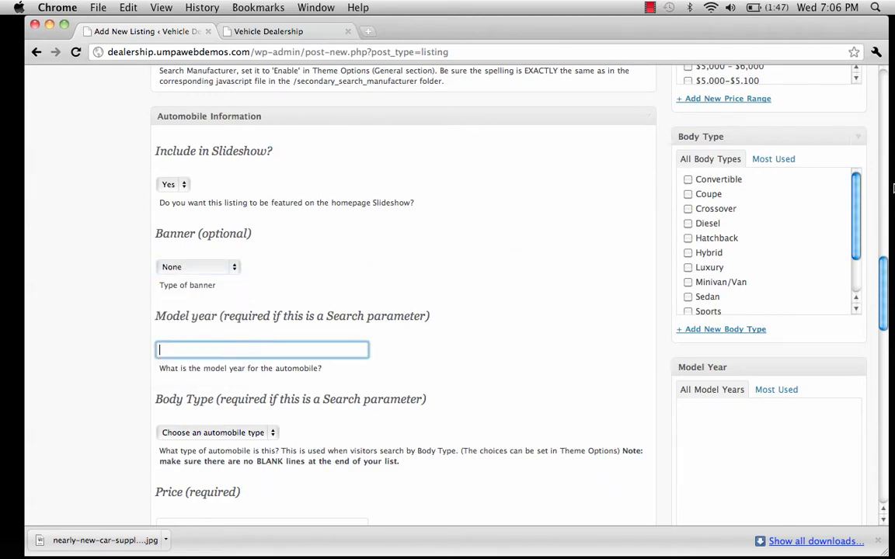
pyautogui.moveTo(883, 273); pyautogui.dragTo(892, 443)
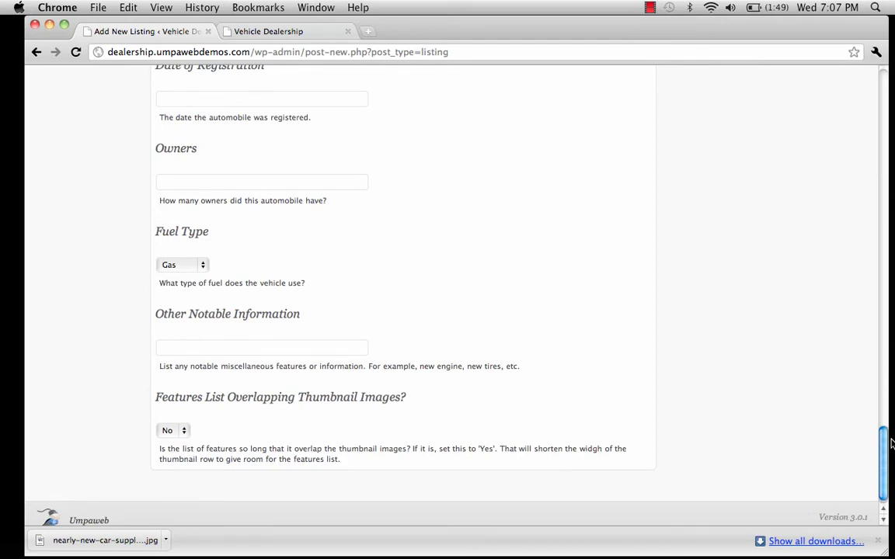
pyautogui.click(199, 344)
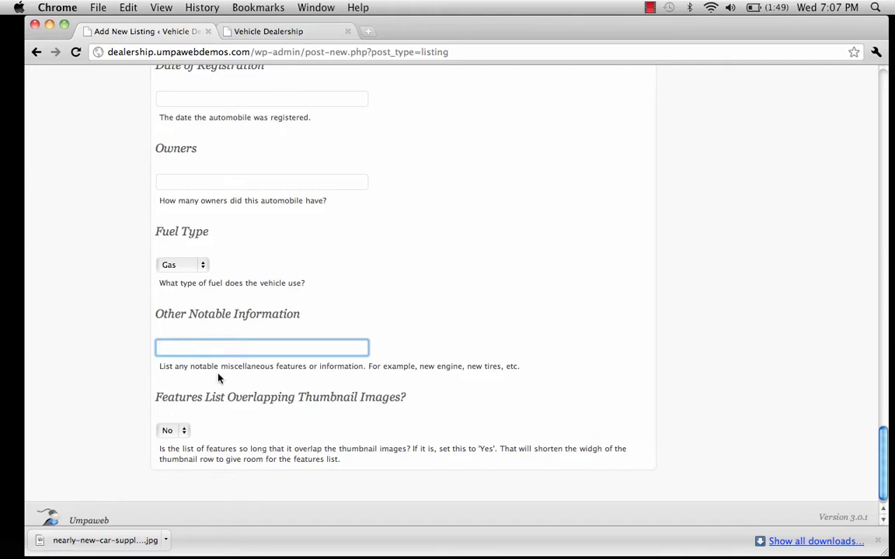
pyautogui.click(234, 384)
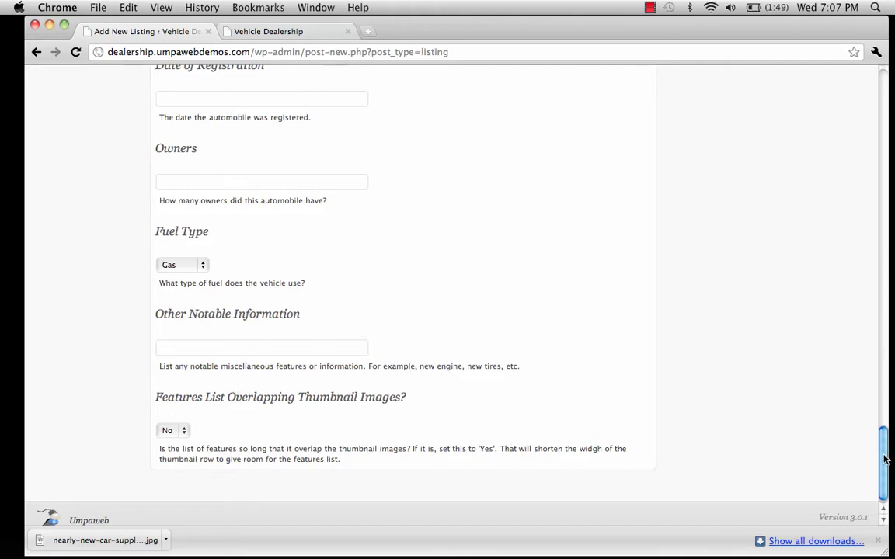
# Title the new automobile listing "Mazda NRX".
pyautogui.moveTo(885, 458); pyautogui.dragTo(784, 93)
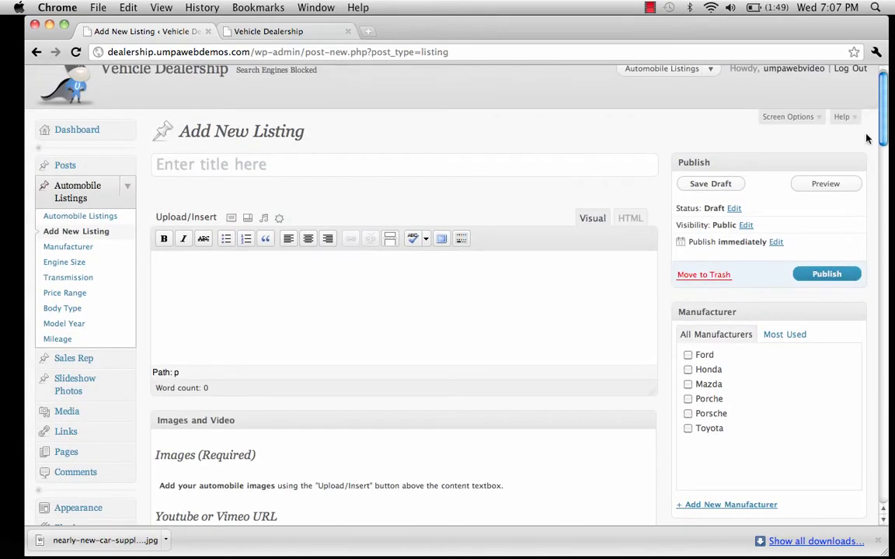
pyautogui.click(832, 275)
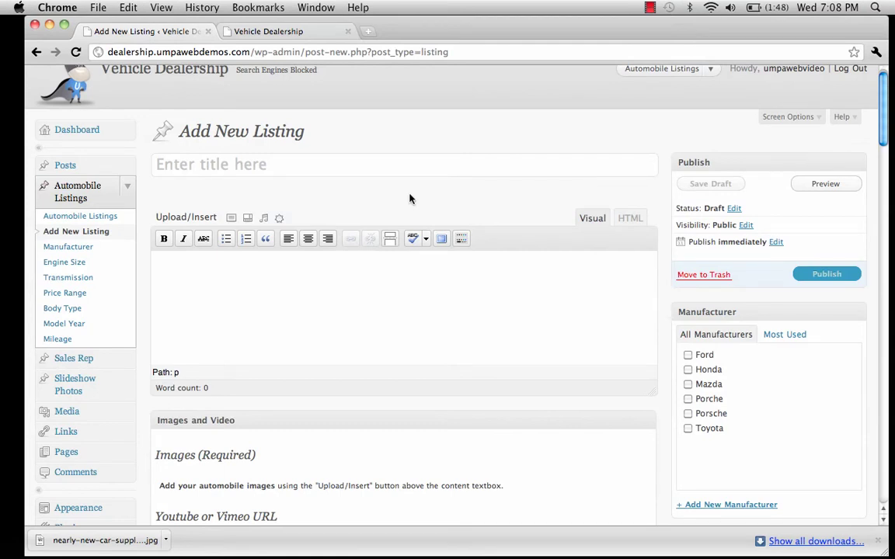
pyautogui.click(336, 165)
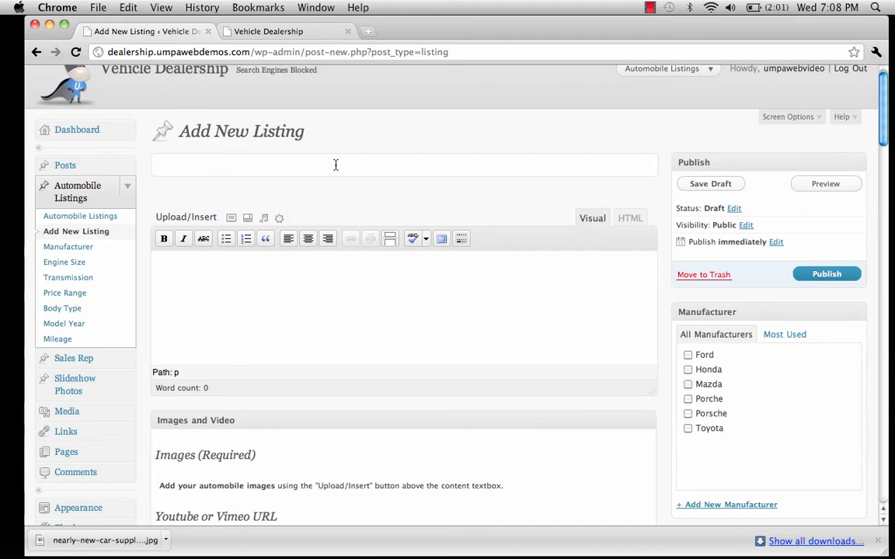
pyautogui.write('Mazda')
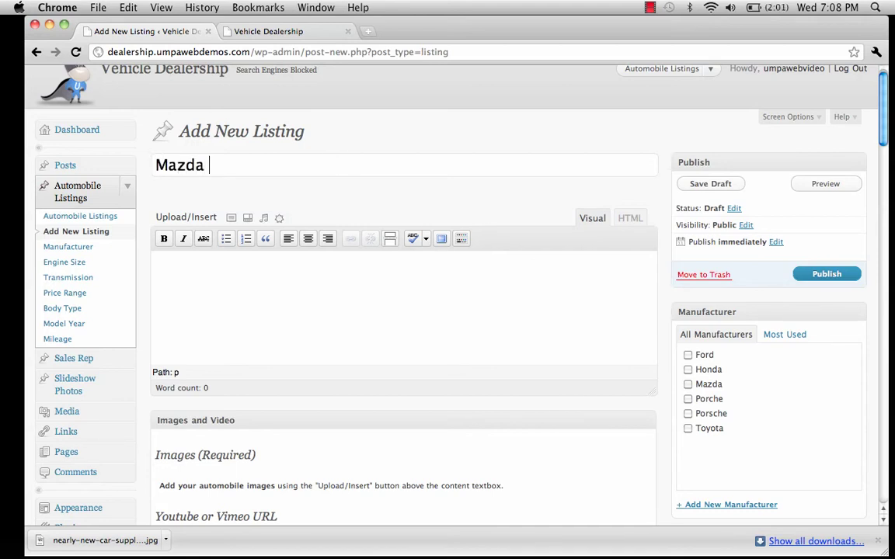
pyautogui.write(' NRX')
pyautogui.press('Tab')
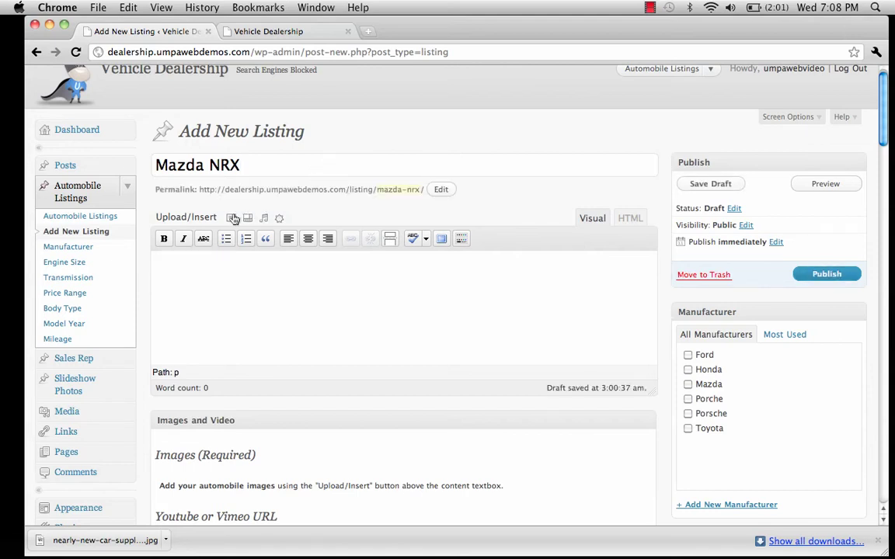
# Upload 2007ToyotaSupra.jpg, 2007ToyotaSupra5.jpg and 2008-toyota-supra.jpg from the desktop as the listing's images.
pyautogui.click(233, 219)
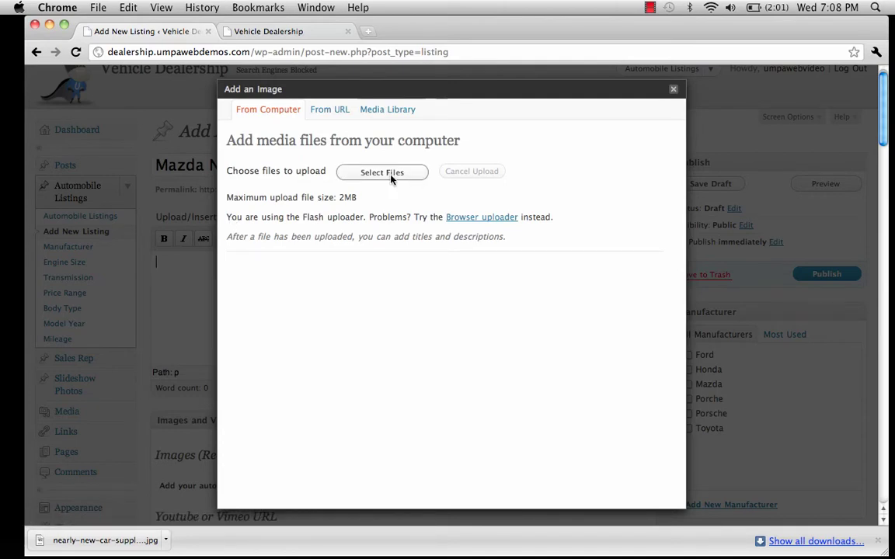
pyautogui.click(382, 172)
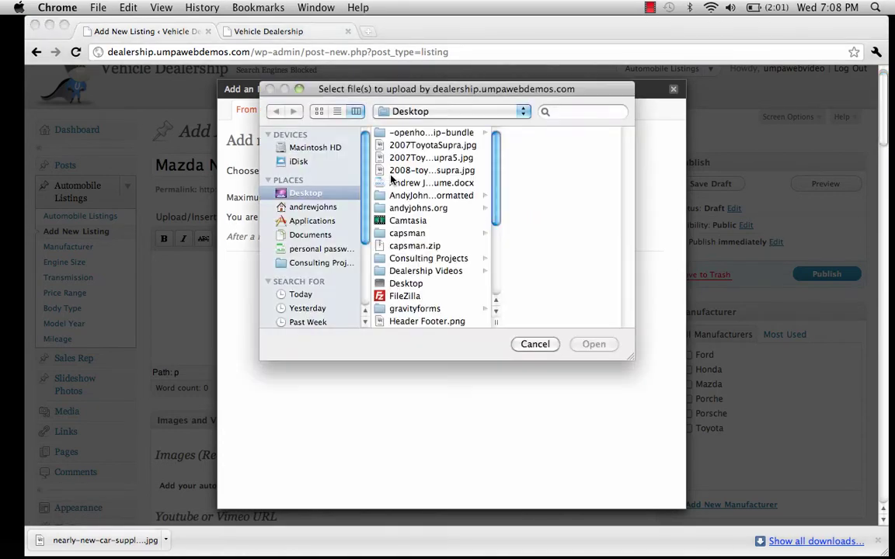
pyautogui.click(421, 146)
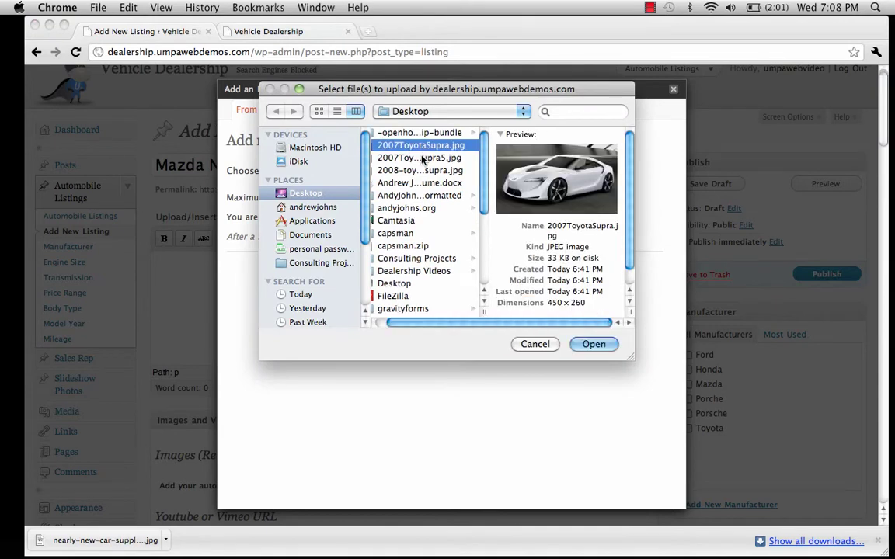
pyautogui.click(423, 159)
pyautogui.keyDown('shift'); pyautogui.click(418, 147); pyautogui.keyUp('shift')
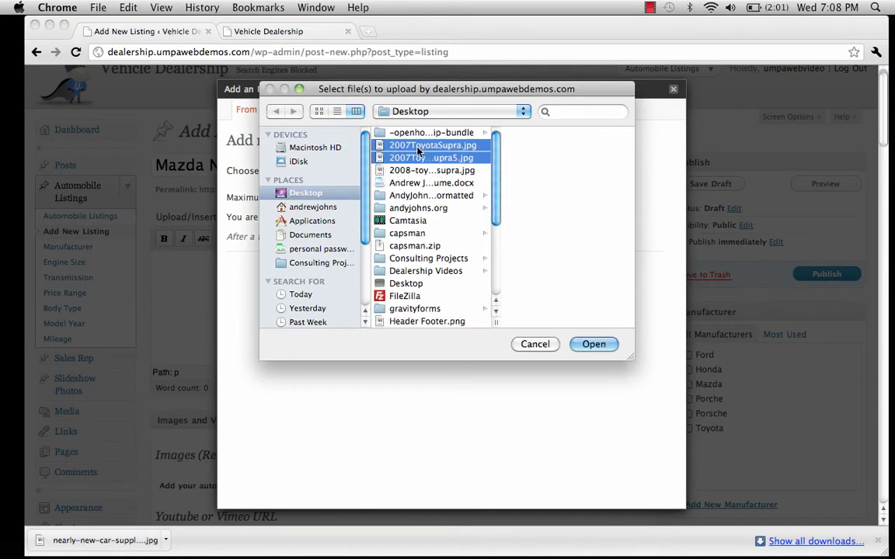
pyautogui.keyDown('shift'); pyautogui.click(427, 170); pyautogui.keyUp('shift')
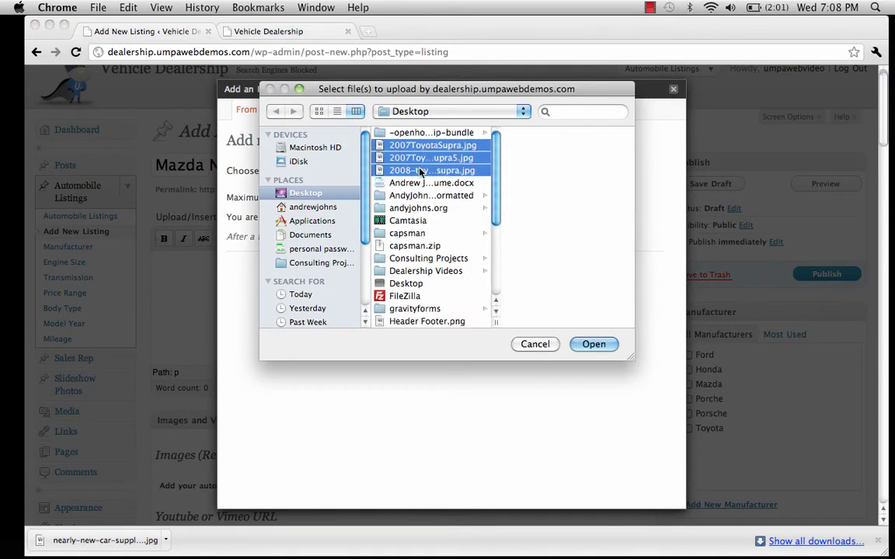
pyautogui.click(592, 345)
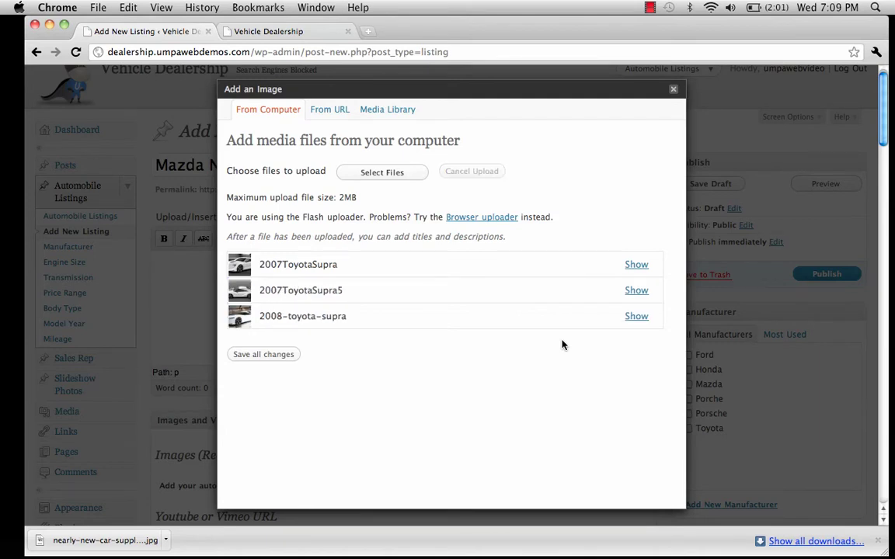
# Save the three uploaded images in the listing's gallery and return to the listing form.
pyautogui.click(269, 354)
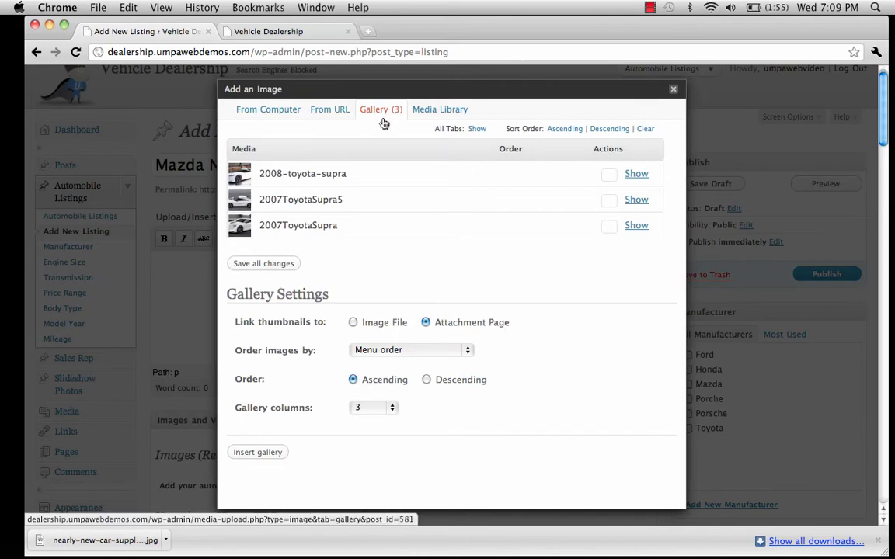
pyautogui.click(281, 265)
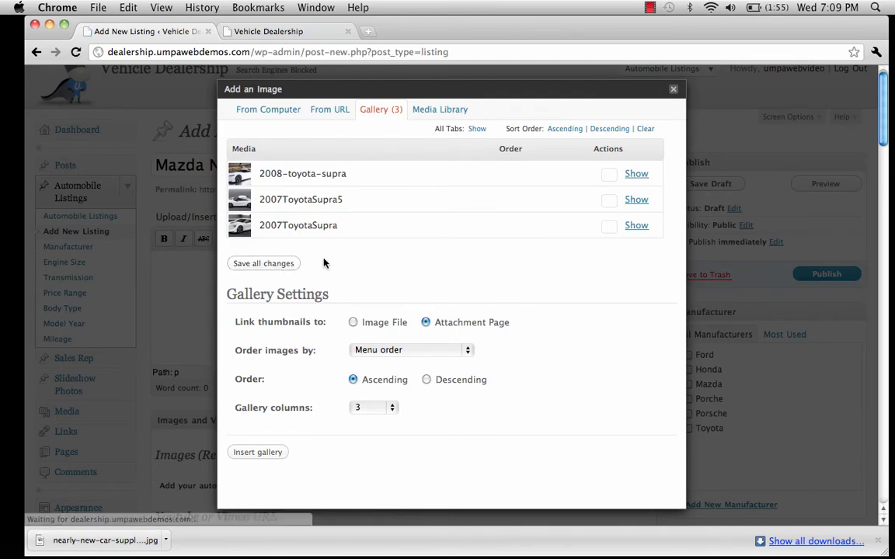
pyautogui.click(674, 91)
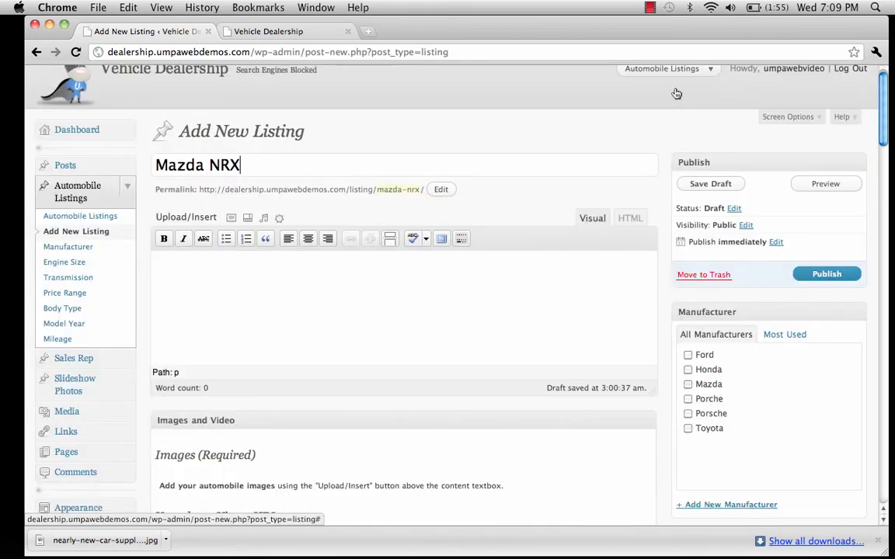
# Assign the listing to the manufacturer Mazda and the engine size 2.1 - 3.0.
pyautogui.click(688, 385)
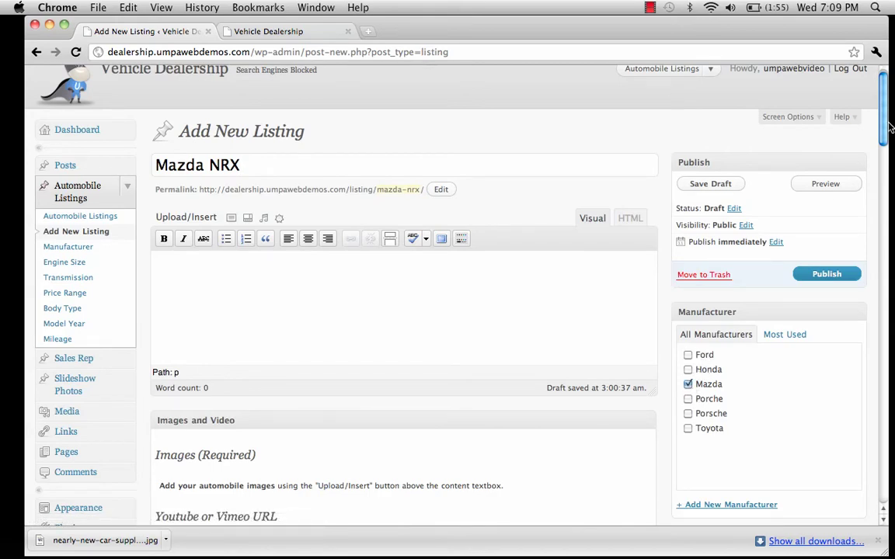
pyautogui.moveTo(883, 124); pyautogui.dragTo(884, 196)
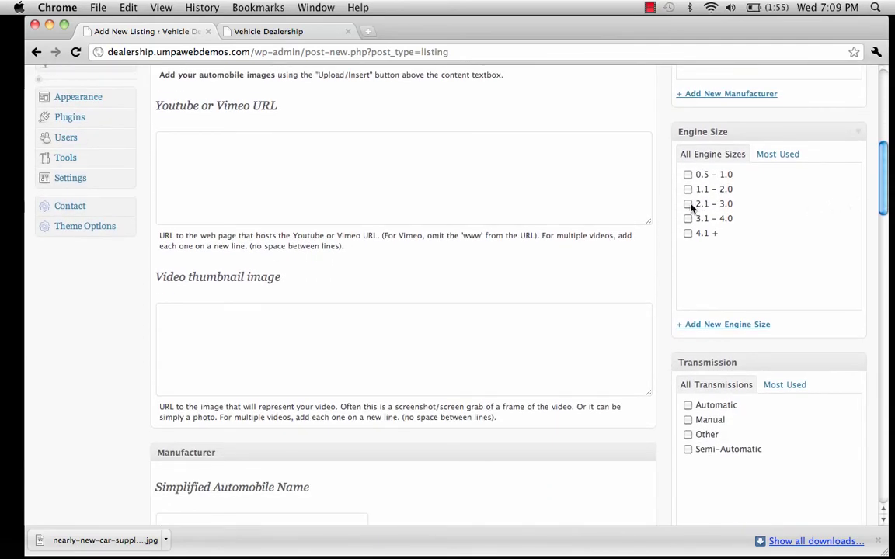
pyautogui.click(689, 204)
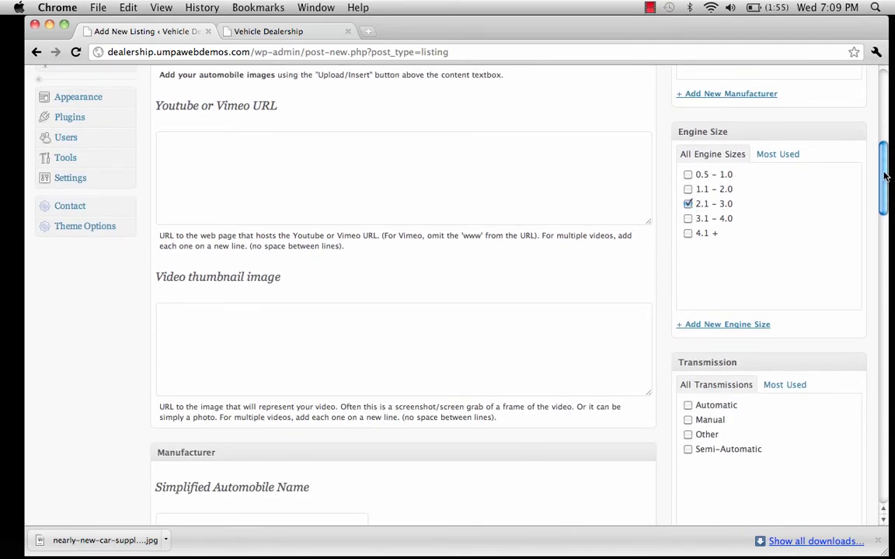
# Set the listing's transmission category to Automatic and its price range to $20,000 - $30,000.
pyautogui.moveTo(886, 176); pyautogui.dragTo(886, 215)
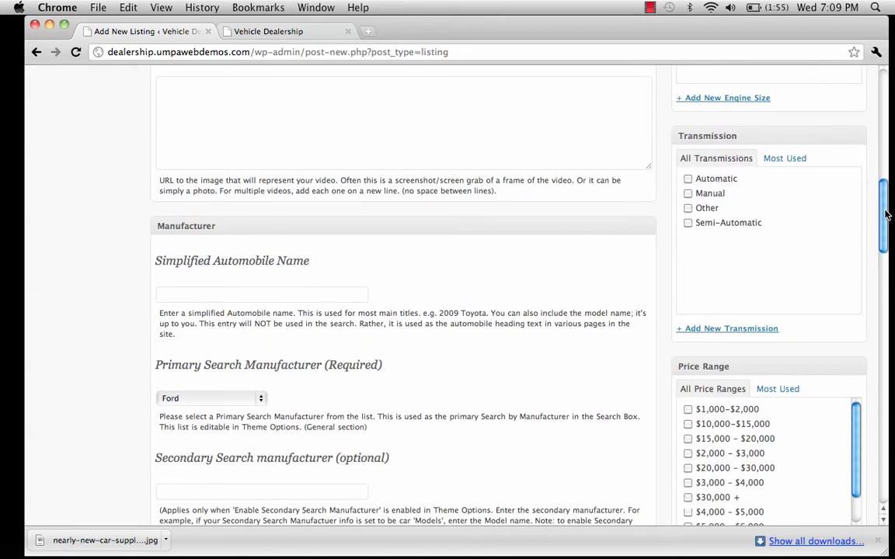
pyautogui.click(688, 180)
pyautogui.moveTo(885, 193); pyautogui.dragTo(887, 240)
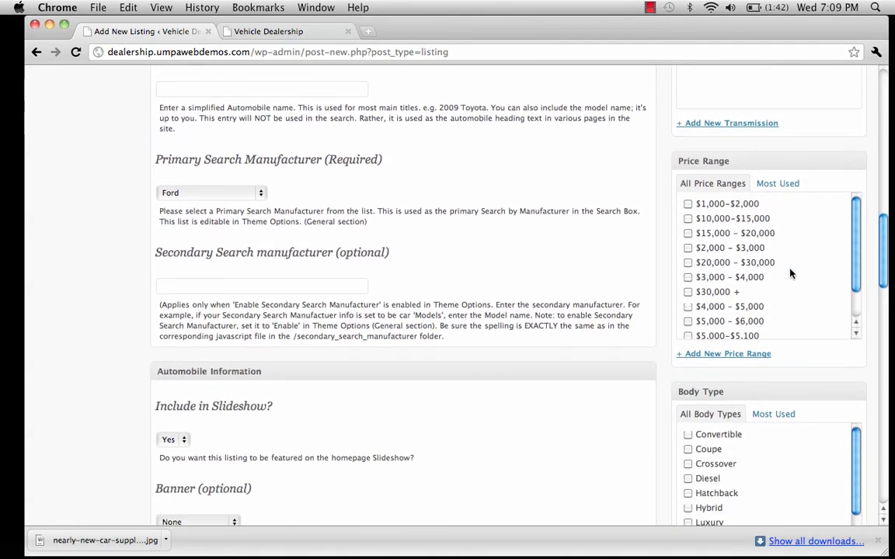
pyautogui.click(688, 262)
# Select Sedan as the body type and add 2007 as a new model year.
pyautogui.moveTo(883, 254); pyautogui.dragTo(885, 293)
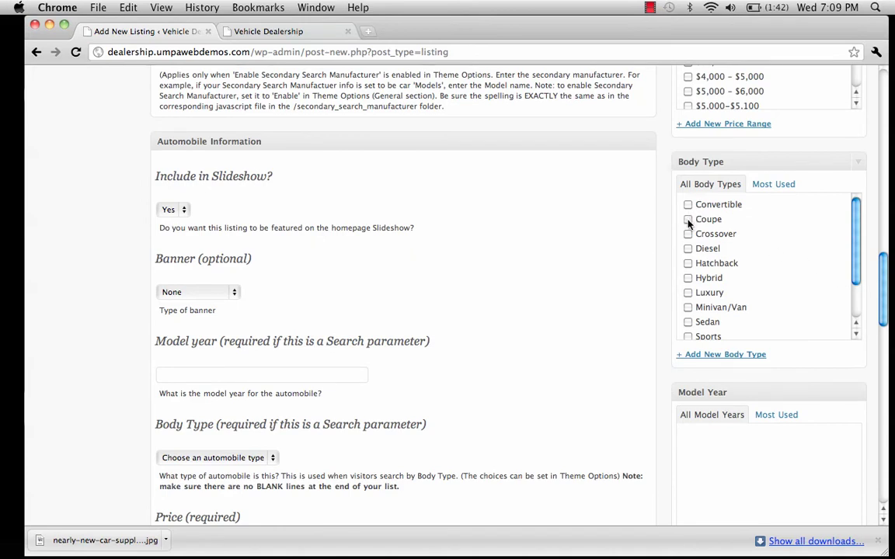
pyautogui.click(688, 322)
pyautogui.moveTo(883, 281); pyautogui.dragTo(883, 321)
pyautogui.click(697, 347)
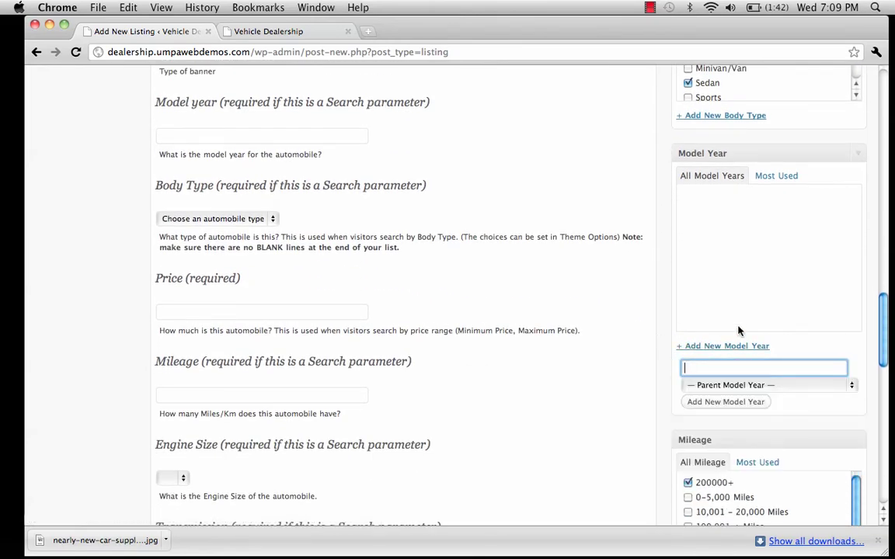
pyautogui.write('2007')
pyautogui.click(740, 407)
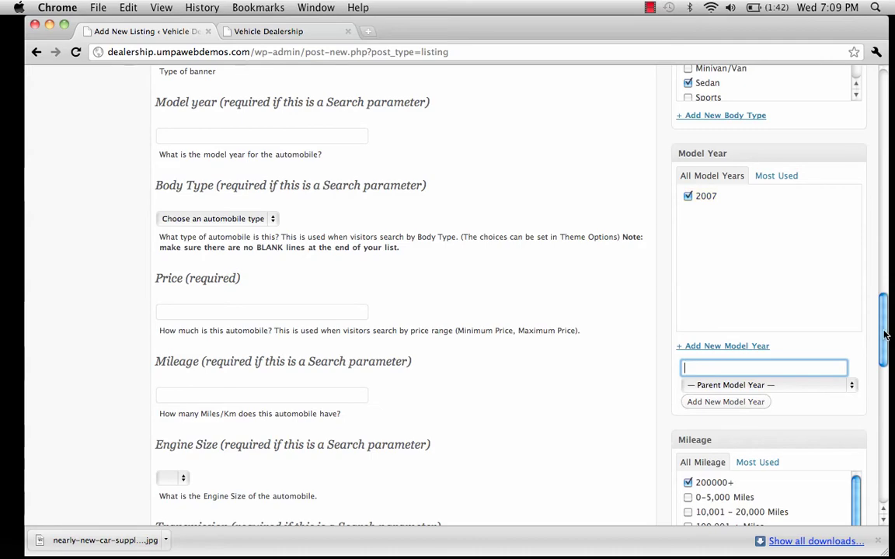
# Change the listing's mileage category from 200000+ to 0-5,000 Miles.
pyautogui.moveTo(885, 334); pyautogui.dragTo(885, 370)
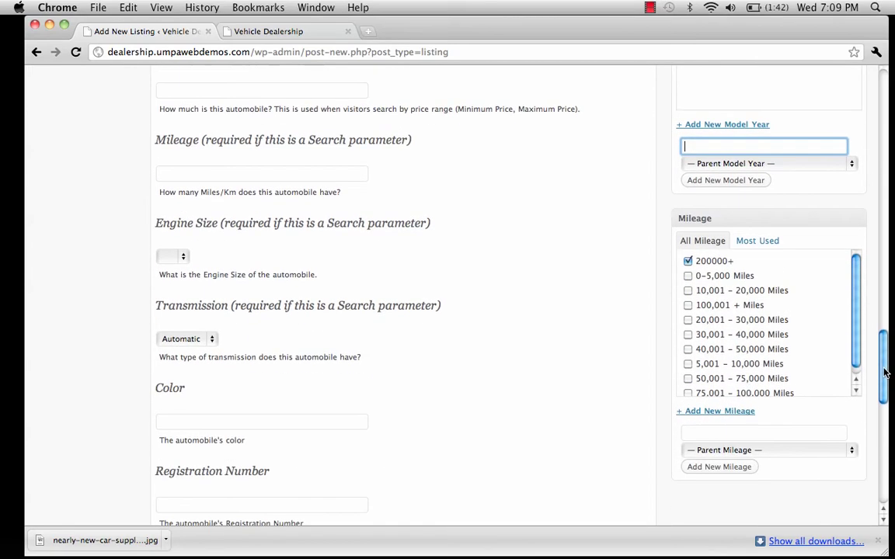
pyautogui.click(687, 262)
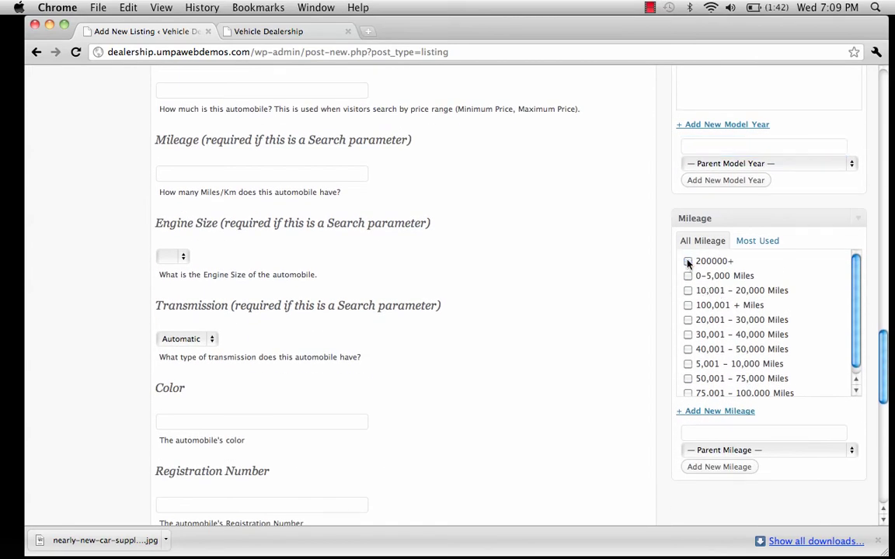
pyautogui.click(688, 276)
# Publish the Mazda NRX listing.
pyautogui.scroll(-5, 882, 342)
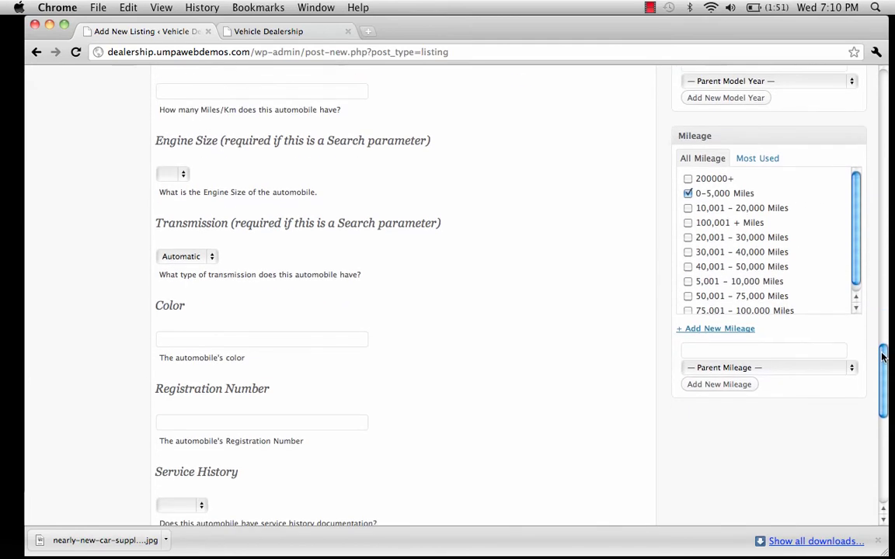
pyautogui.scroll(15, 867, 342)
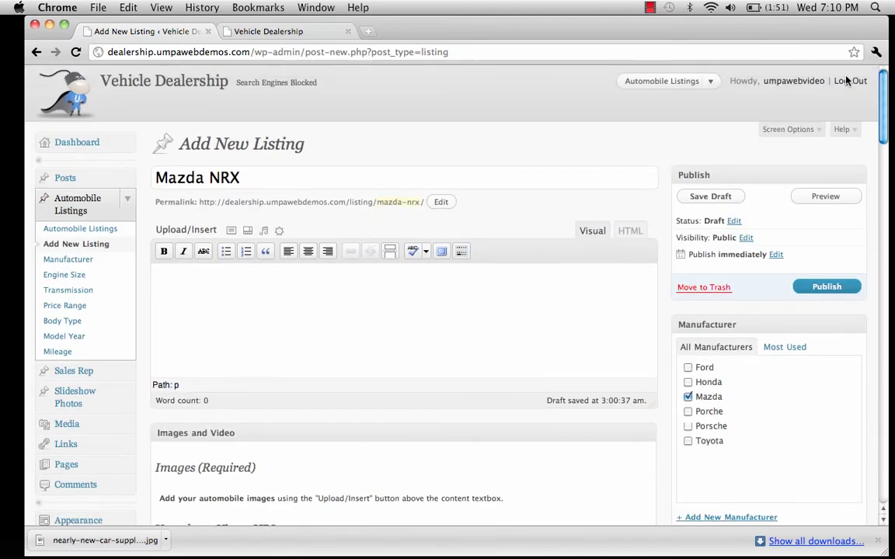
pyautogui.click(813, 292)
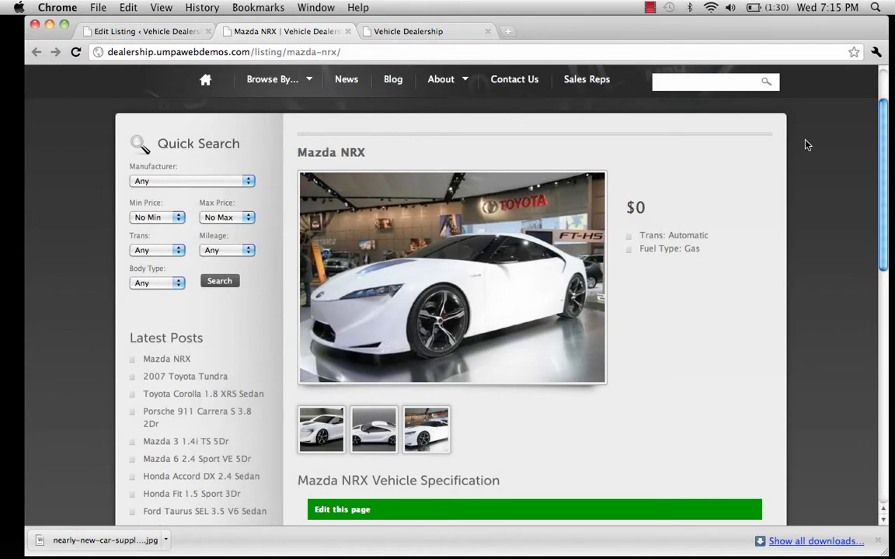
# Review the image thumbnails, title, price and vehicle details on the published Mazda NRX page.
pyautogui.click(360, 426)
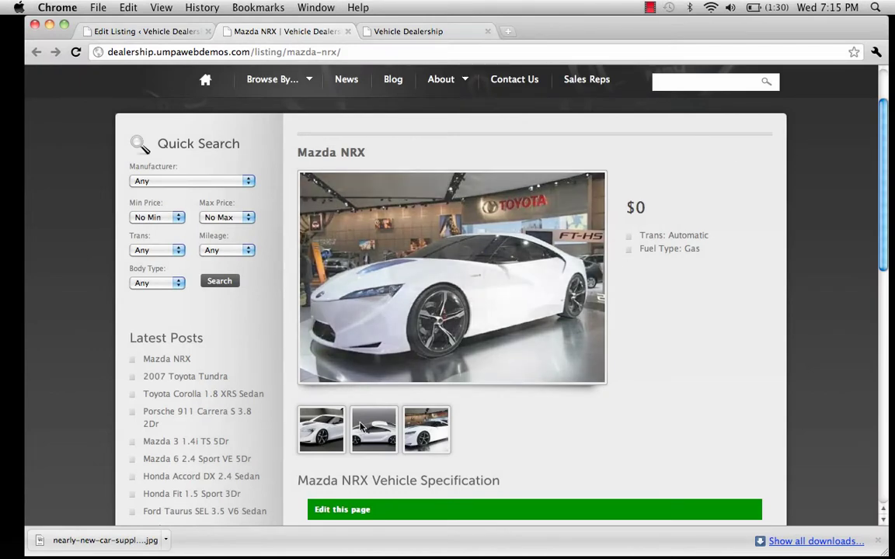
pyautogui.click(416, 427)
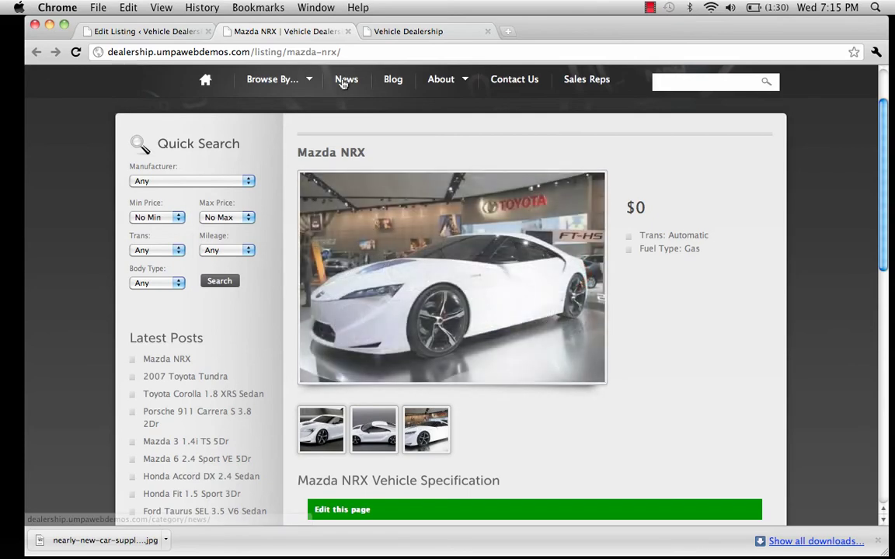
pyautogui.moveTo(366, 153); pyautogui.dragTo(297, 153)
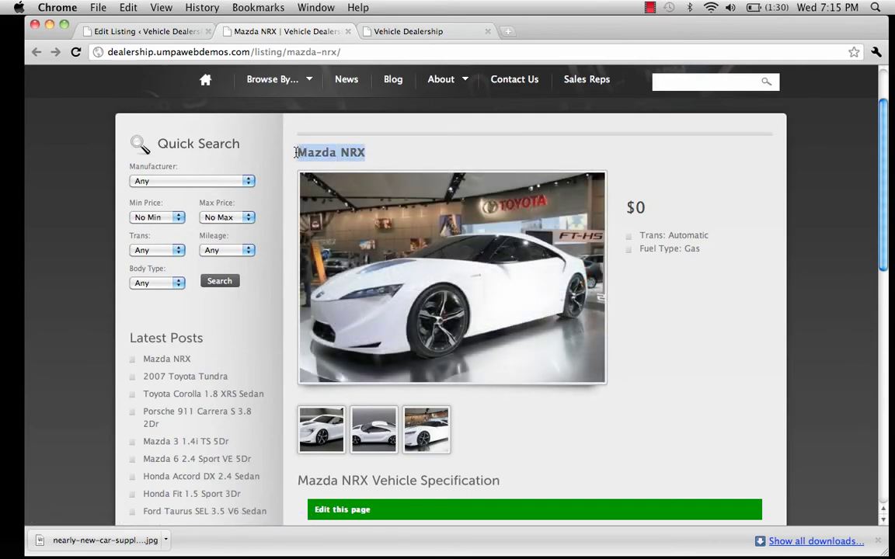
pyautogui.click(446, 164)
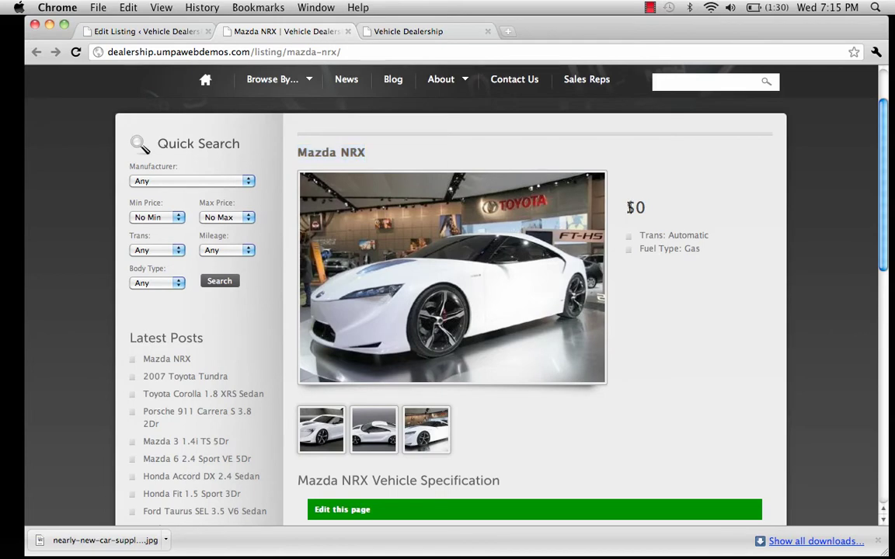
pyautogui.moveTo(630, 207); pyautogui.dragTo(701, 253)
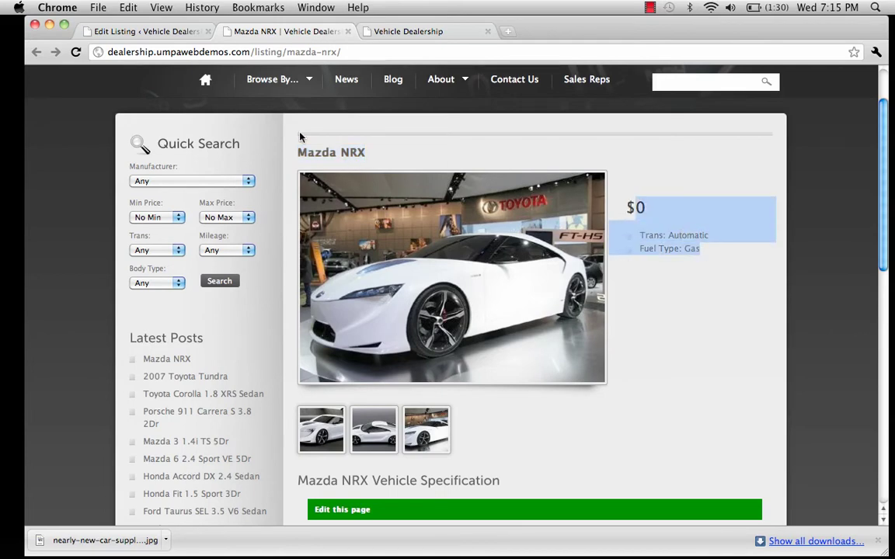
# Return to editing the listing, set its simplified automobile name to "New Mazda" and keep Include in Slideshow at Yes.
pyautogui.click(145, 31)
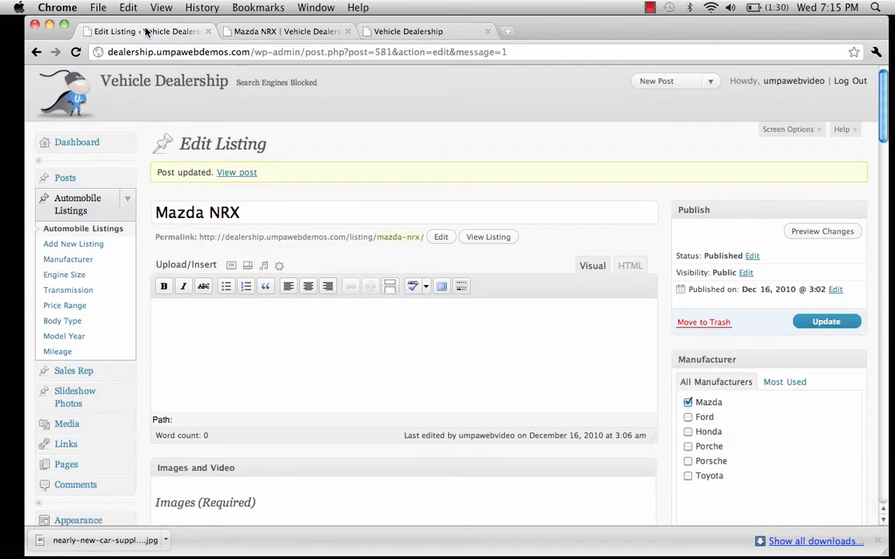
pyautogui.moveTo(885, 99); pyautogui.dragTo(887, 235)
pyautogui.click(229, 166)
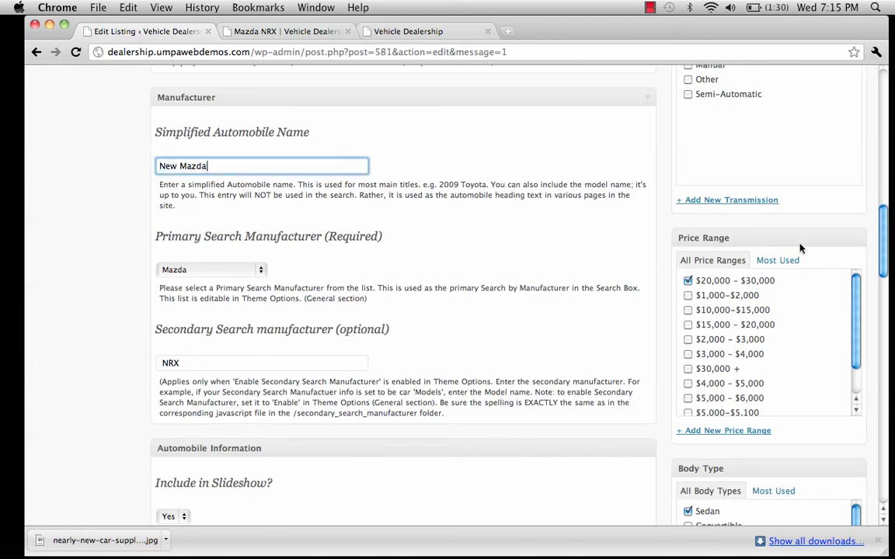
pyautogui.moveTo(885, 240); pyautogui.dragTo(884, 256)
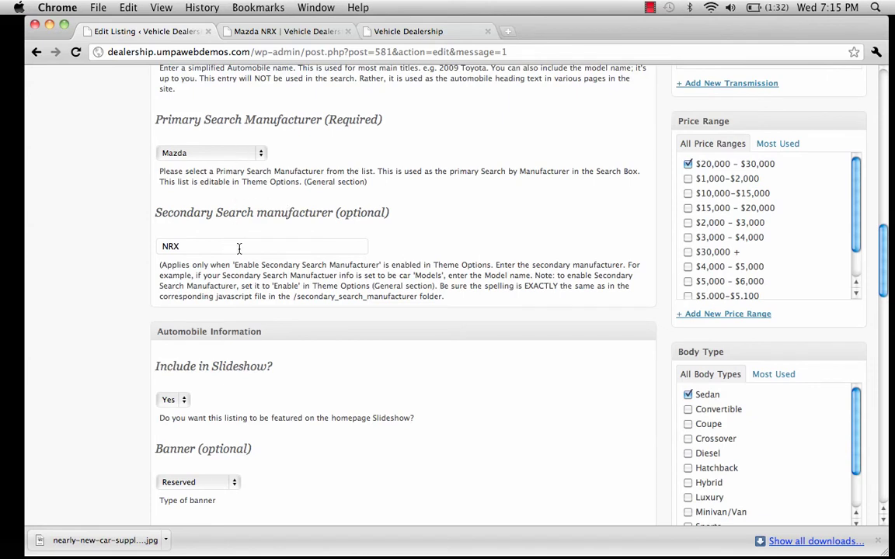
pyautogui.click(182, 402)
pyautogui.click(183, 400)
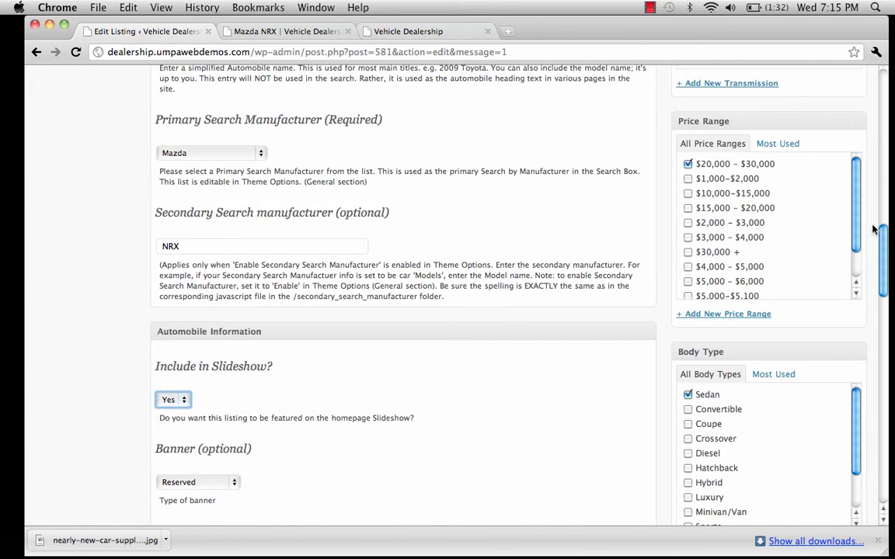
# Update the Mazda NRX listing and open its public page.
pyautogui.moveTo(885, 247); pyautogui.dragTo(888, 88)
pyautogui.click(826, 322)
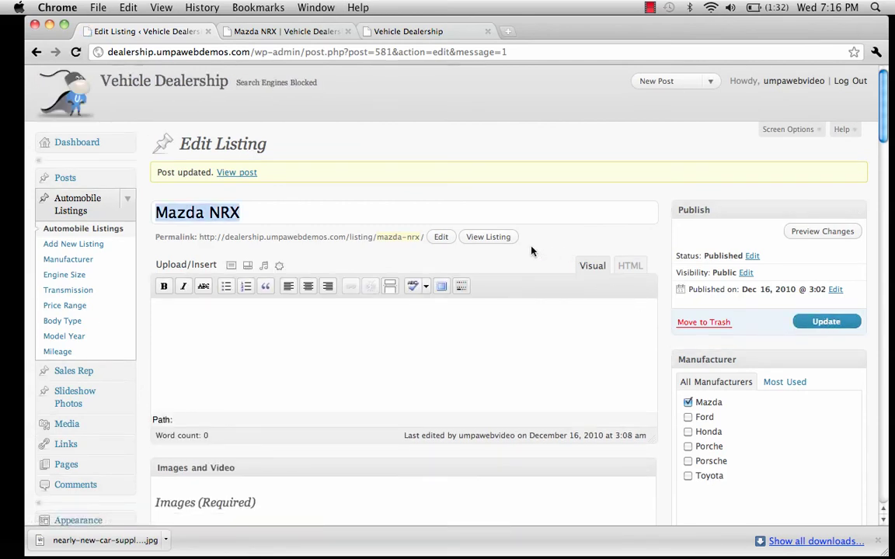
pyautogui.click(475, 236)
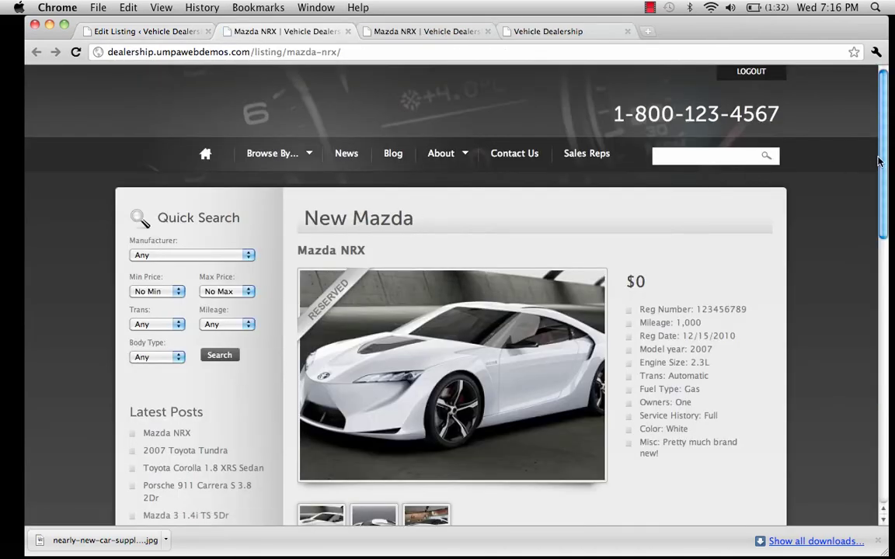
# Examine the price and the full list of vehicle details beside the photo on the updated Mazda NRX page.
pyautogui.moveTo(881, 166); pyautogui.dragTo(883, 208)
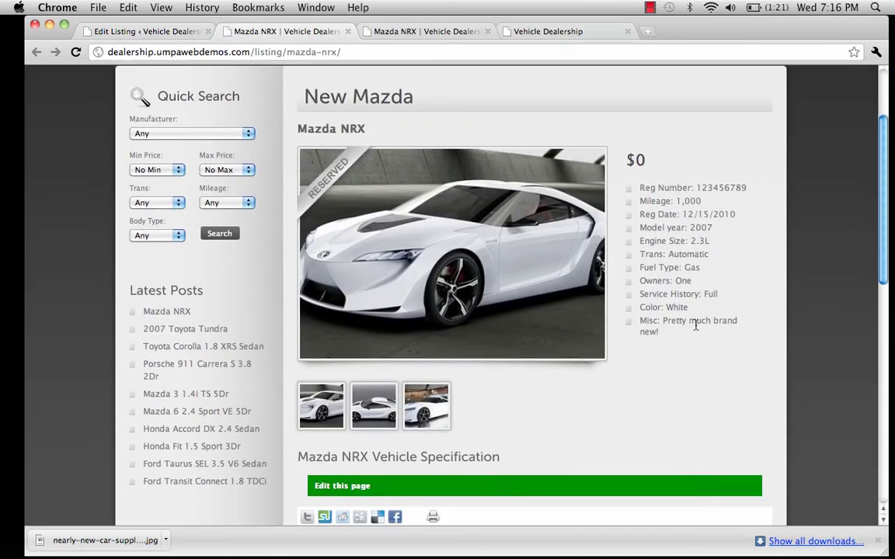
pyautogui.moveTo(668, 339); pyautogui.dragTo(614, 195)
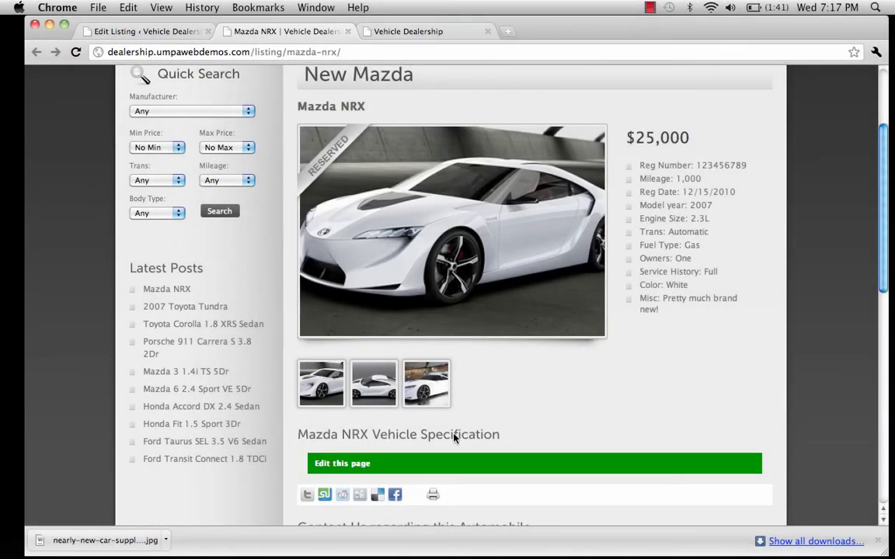
pyautogui.moveTo(660, 309); pyautogui.dragTo(640, 159)
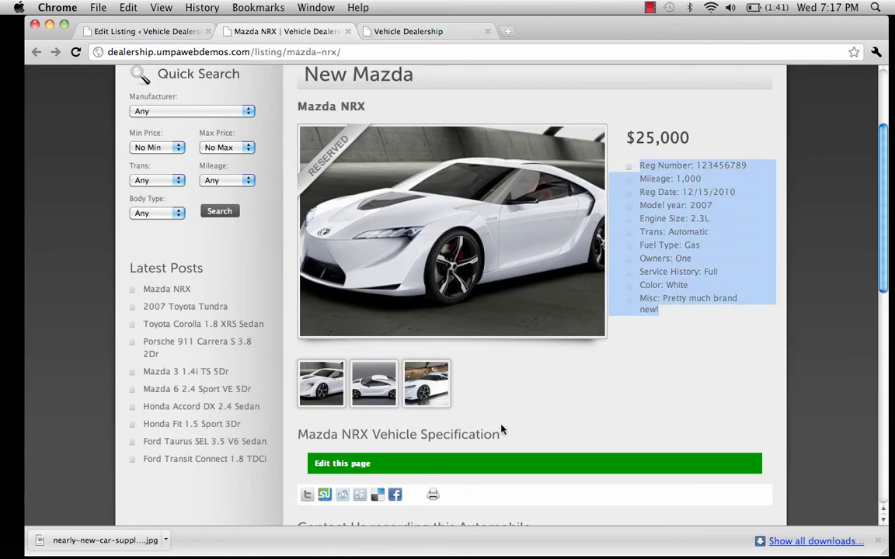
# Return to editing the listing and start a bulleted list in its description with five items reading "detail".
pyautogui.click(117, 32)
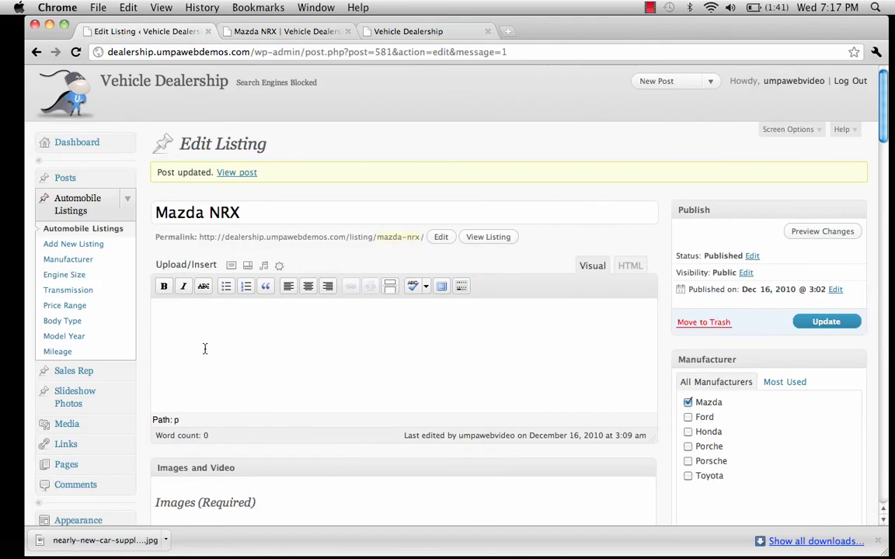
pyautogui.click(597, 266)
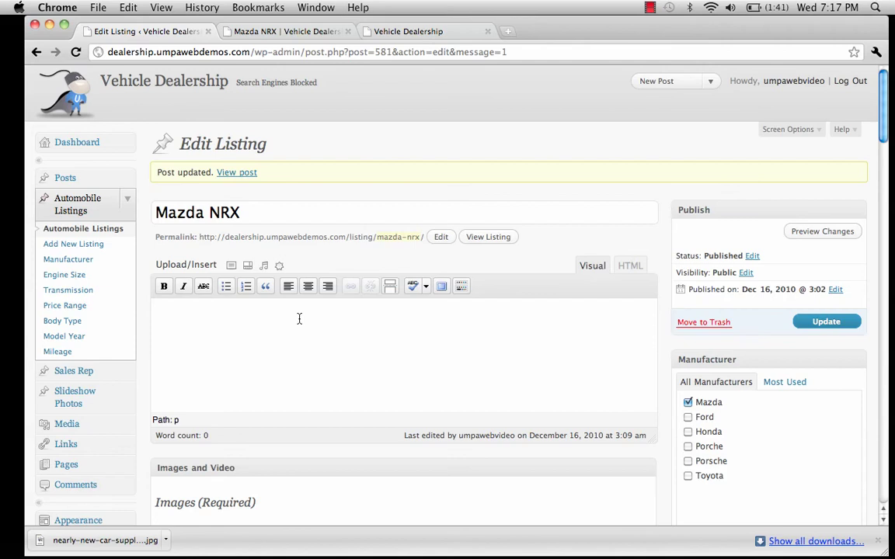
pyautogui.click(225, 287)
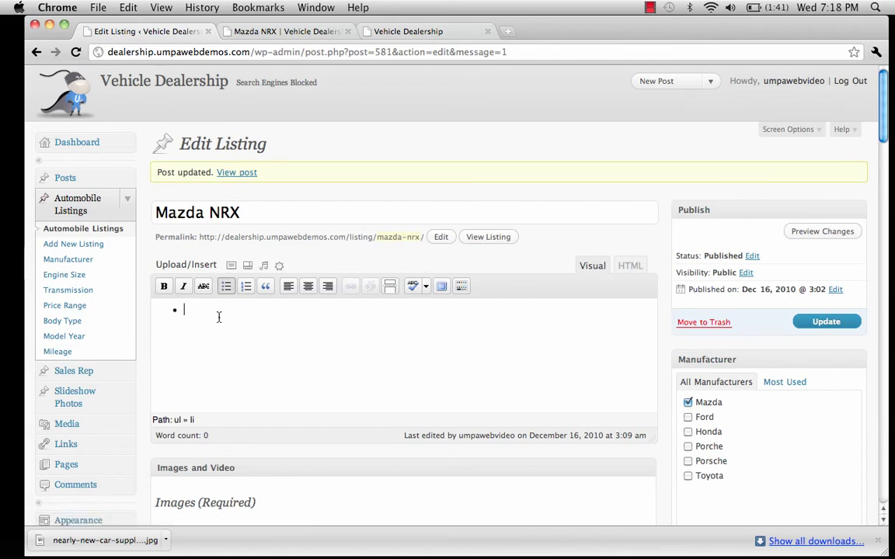
pyautogui.write('detail')
pyautogui.press('Return')
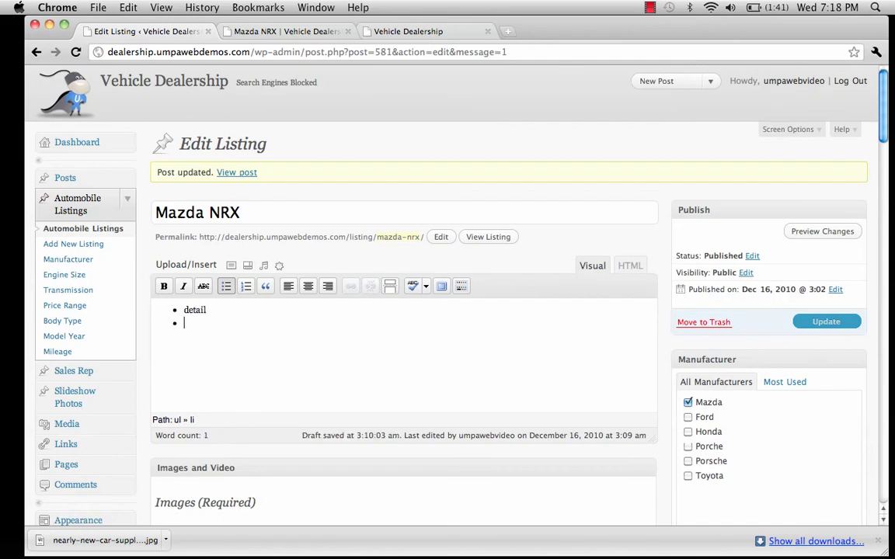
pyautogui.write('detail')
pyautogui.press('Return')
pyautogui.write('deat')
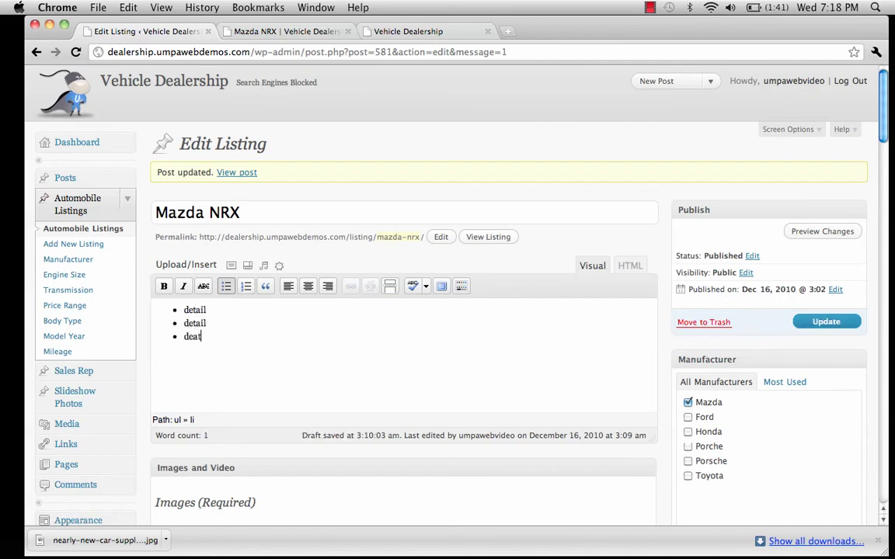
pyautogui.press('BackSpace')
pyautogui.press('BackSpace')
pyautogui.write('tail')
pyautogui.press('Return')
pyautogui.write('detail ')
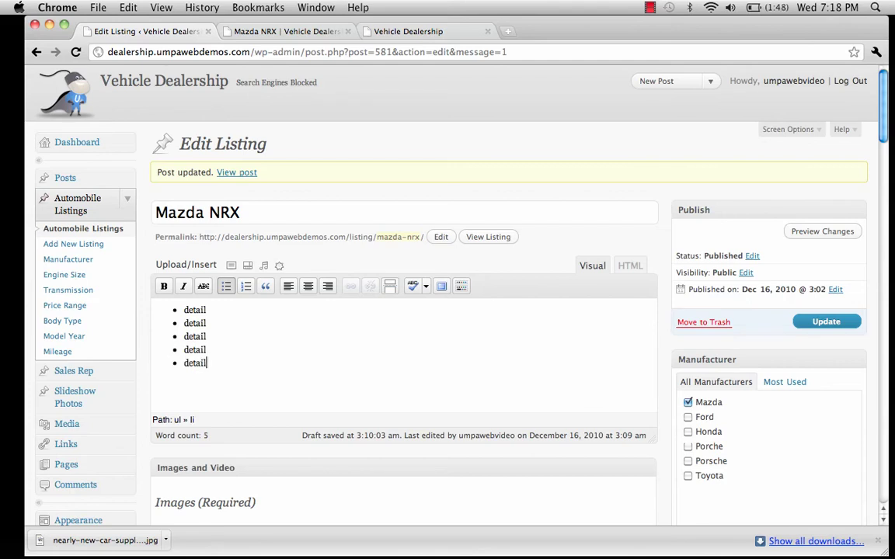
# Add three more bullet items to the description: "aslkjdsflk", "asdlfjsldfj" and "sdlfkjlskdfj".
pyautogui.write('aslkjdsflk')
pyautogui.press('Return')
pyautogui.write('asdlfjsldfj')
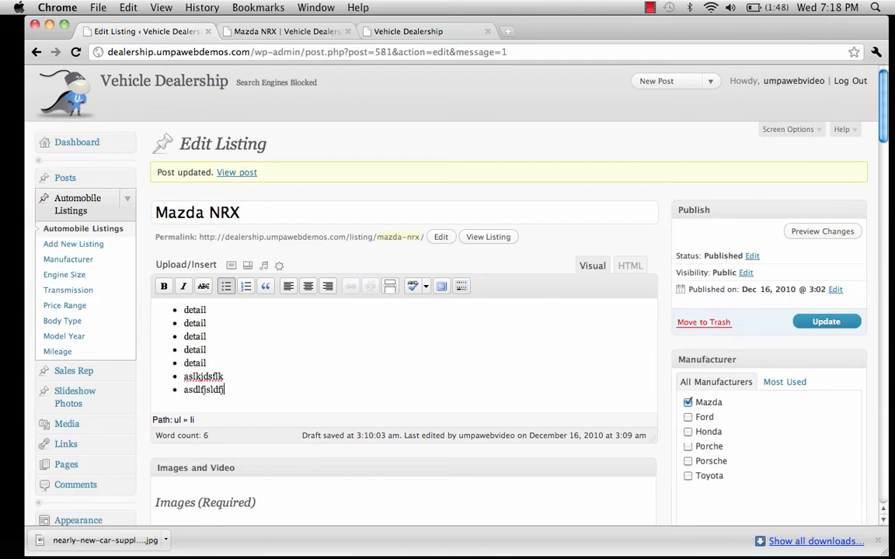
pyautogui.press('Return')
pyautogui.write('sdlfkjlskdfj')
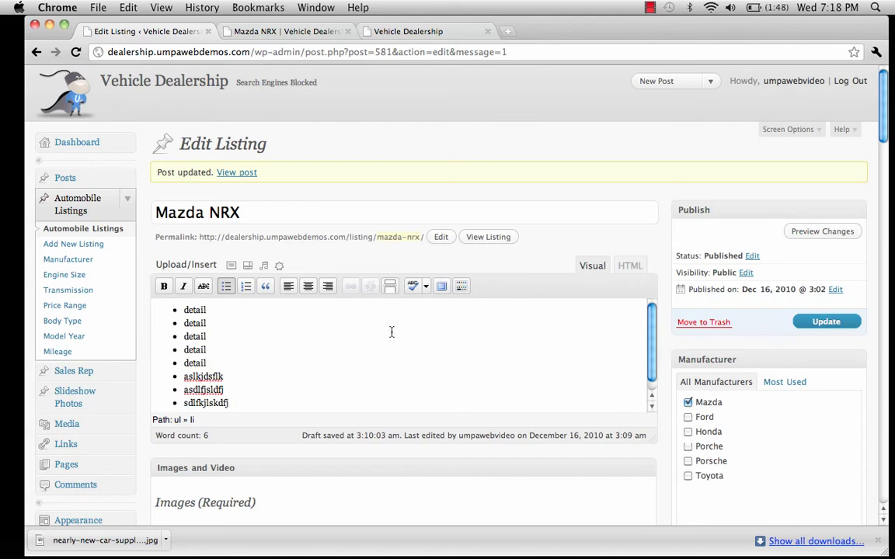
# Update the Mazda NRX listing and check the bulleted Vehicle Specification on its public page before returning to the listing editor.
pyautogui.click(826, 323)
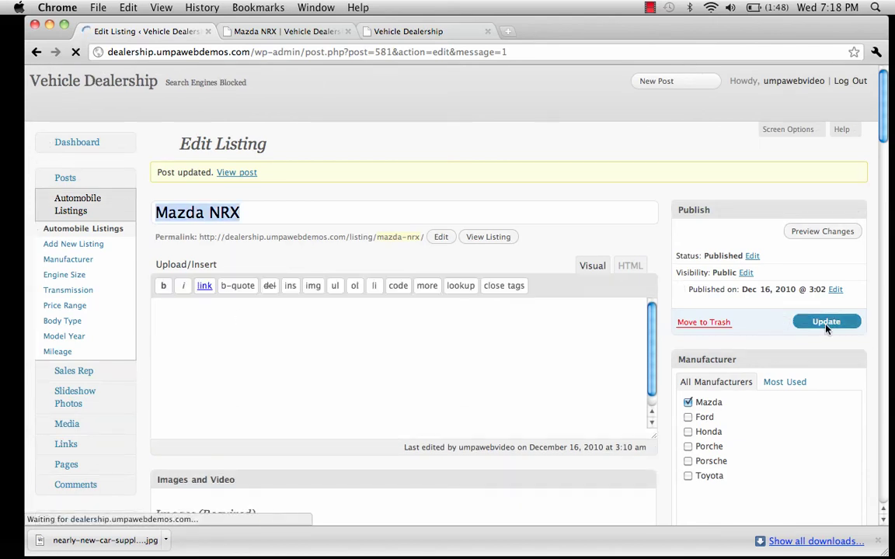
pyautogui.click(487, 237)
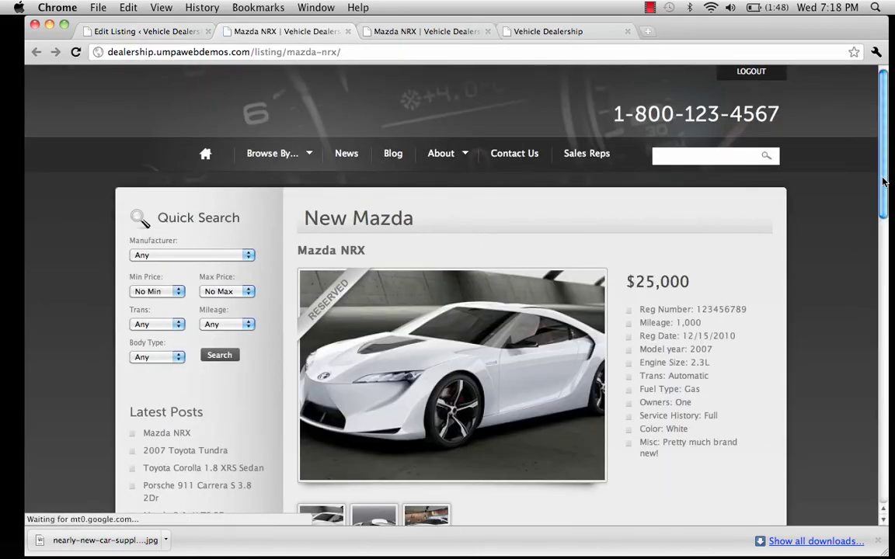
pyautogui.scroll(-10, 883, 181)
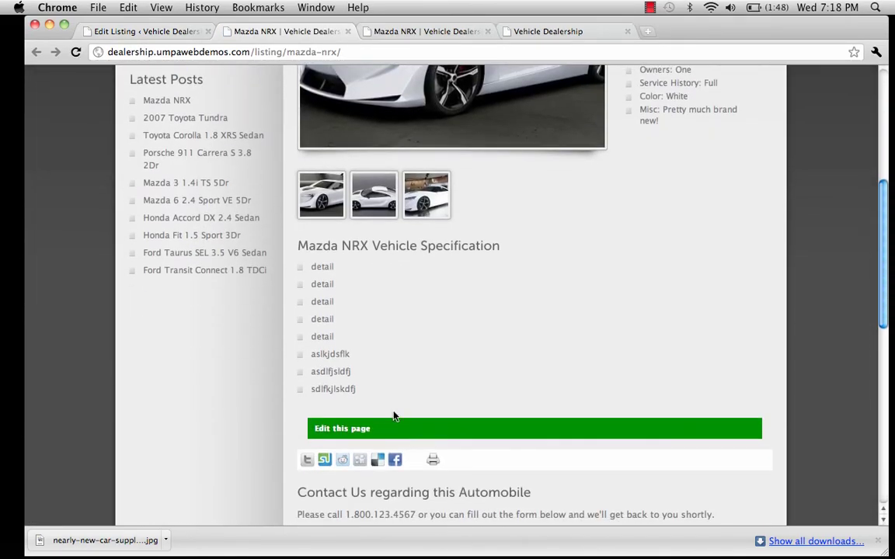
pyautogui.moveTo(380, 400); pyautogui.dragTo(288, 269)
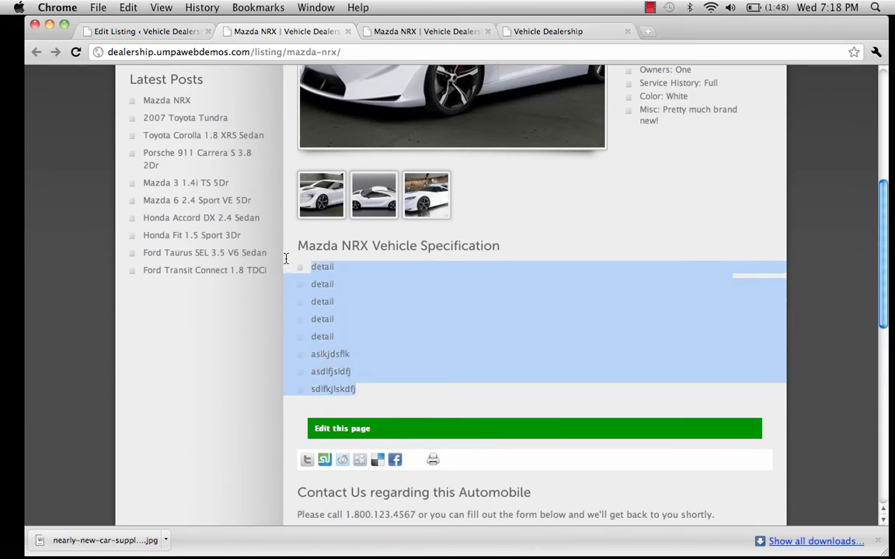
pyautogui.click(426, 408)
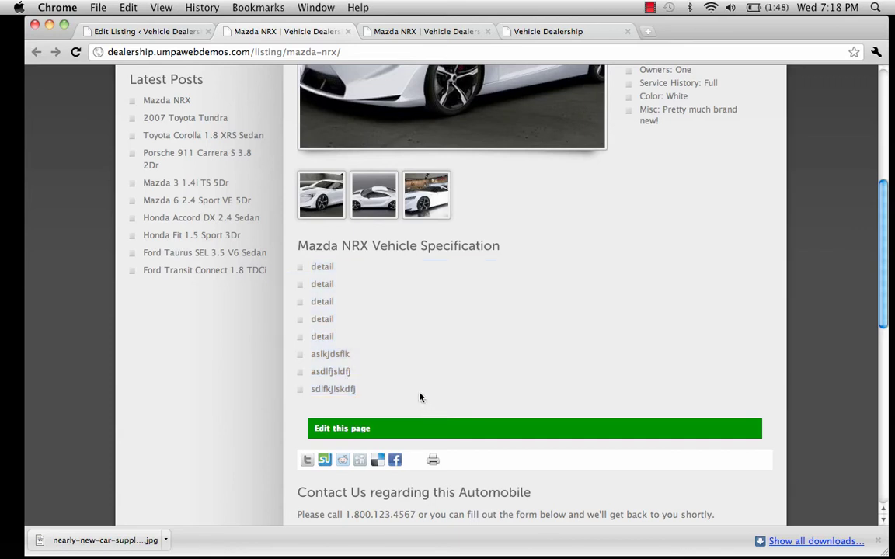
pyautogui.click(129, 32)
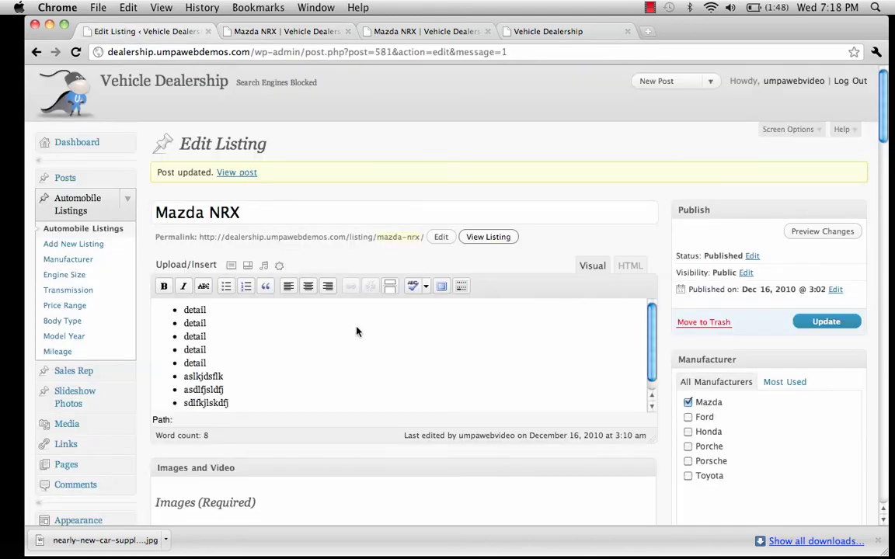
pyautogui.click(265, 398)
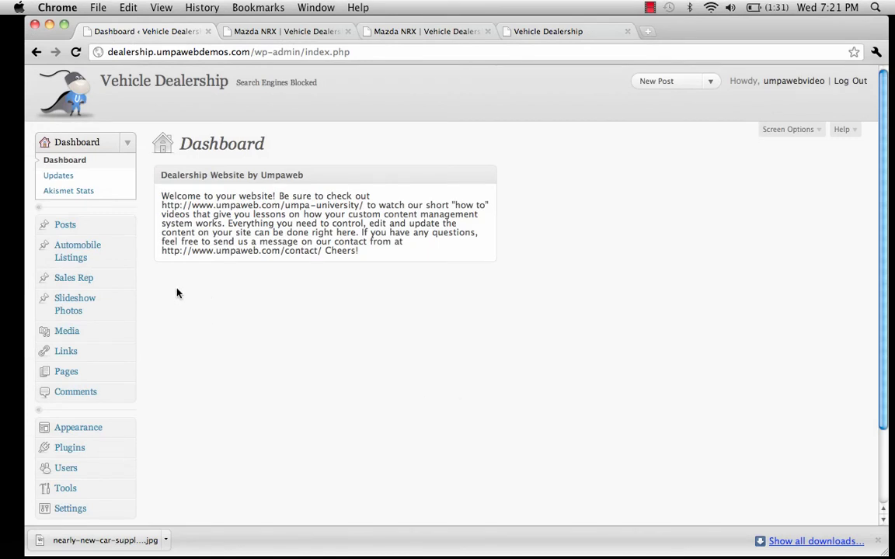
# Move the Mazda NRX entry in the automobile listings to the trash and show the trashed listings.
pyautogui.click(93, 256)
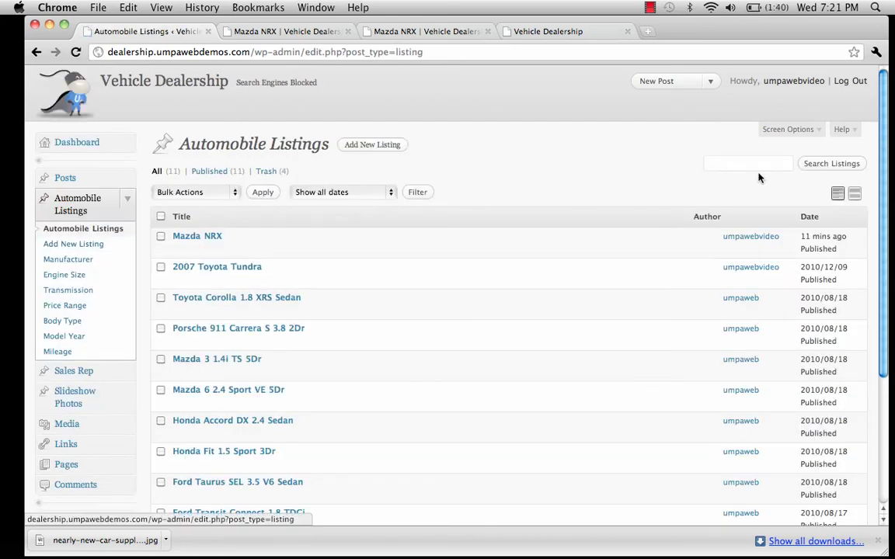
pyautogui.moveTo(882, 148); pyautogui.dragTo(894, 191)
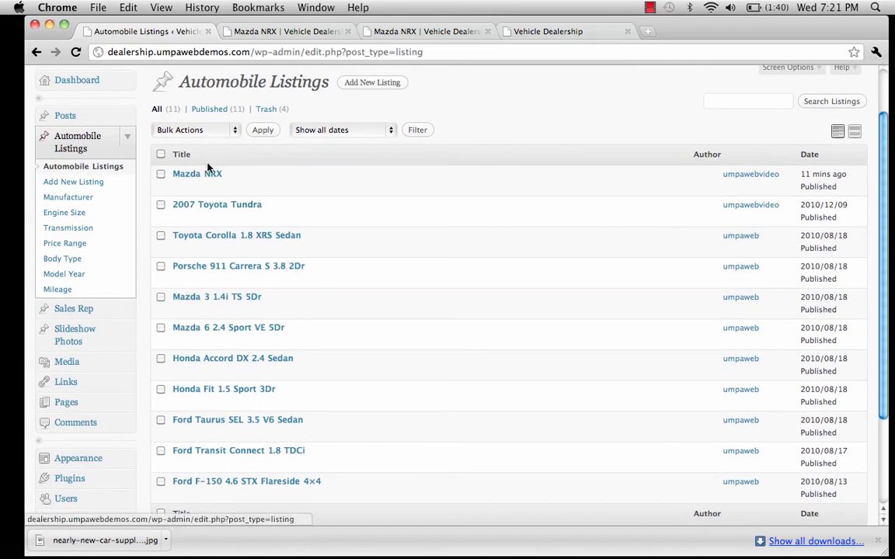
pyautogui.moveTo(204, 175)
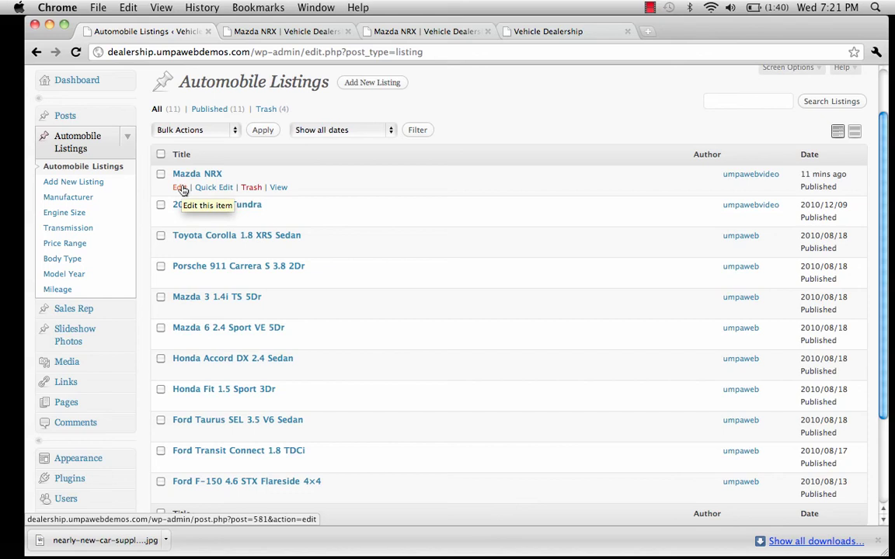
pyautogui.click(251, 188)
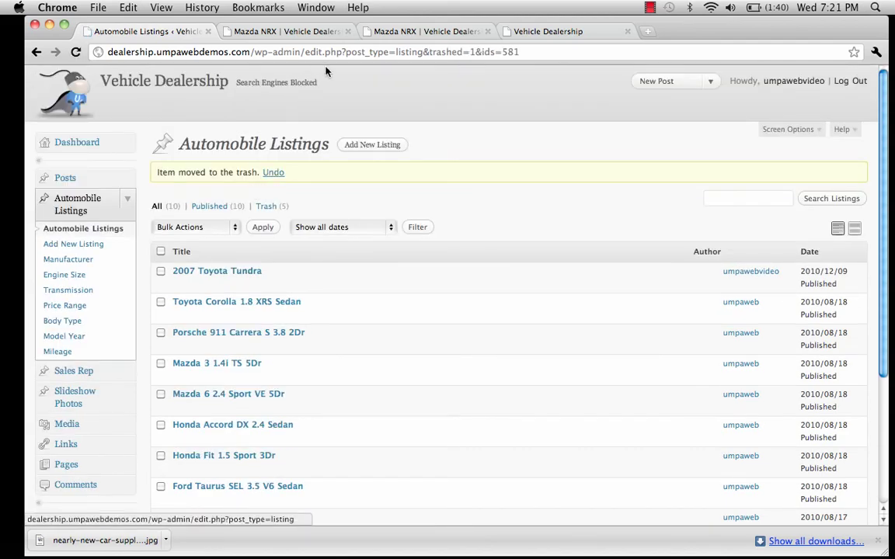
pyautogui.click(268, 207)
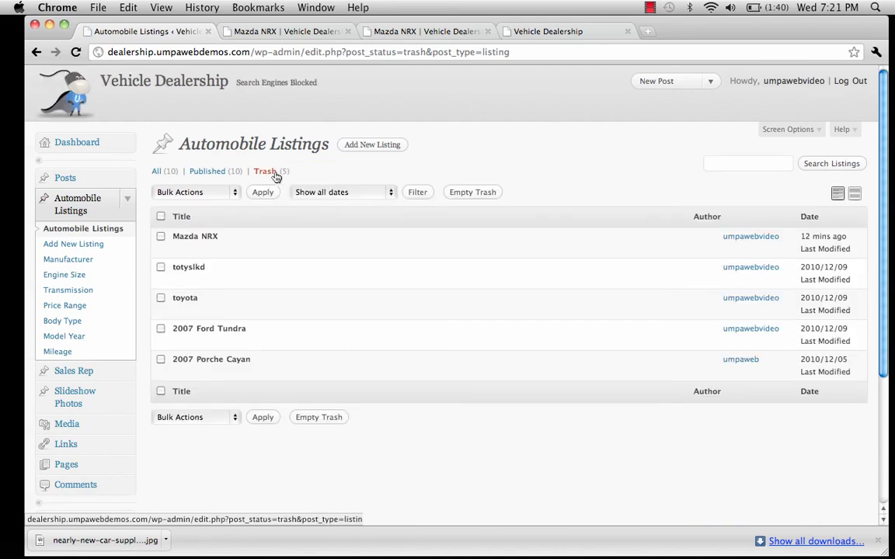